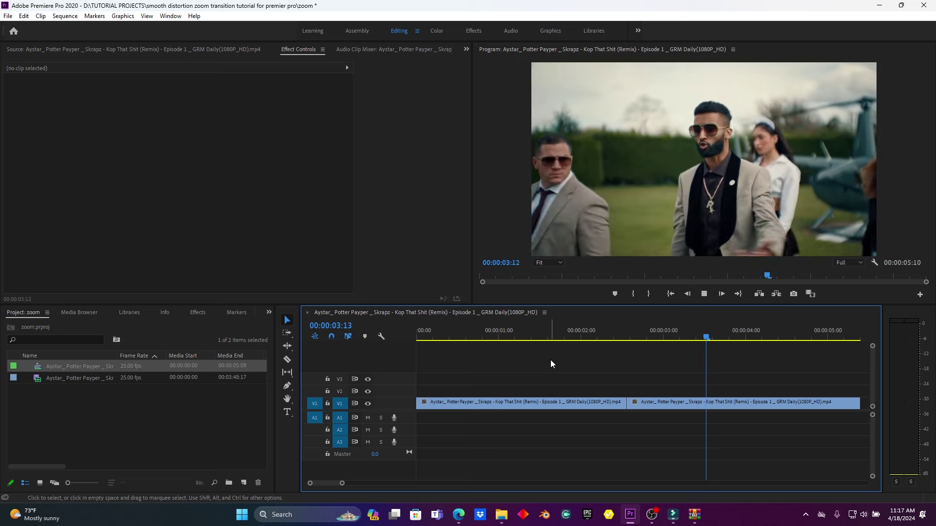
Step: Move the playhead to 00:00:01:15 and create a new adjustment layer in the project
drag(618, 332, 547, 341)
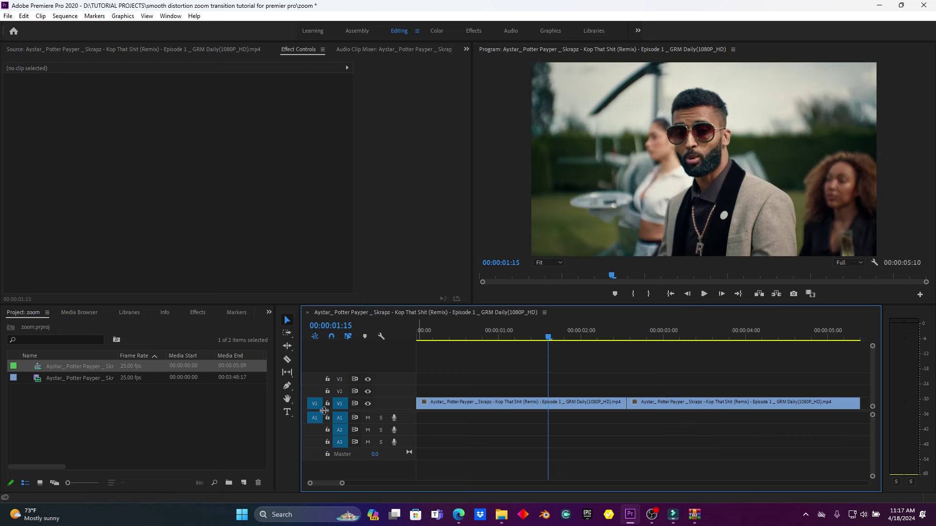
click(246, 476)
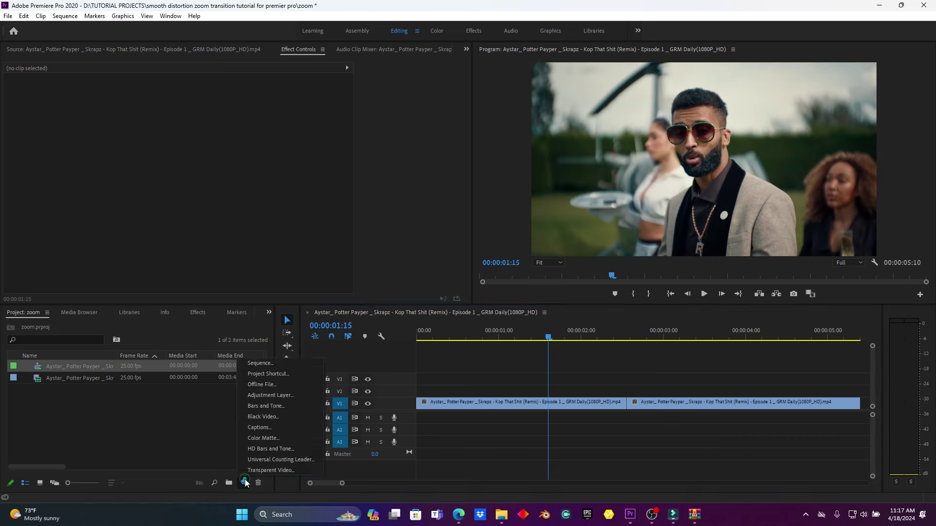
click(290, 393)
click(485, 290)
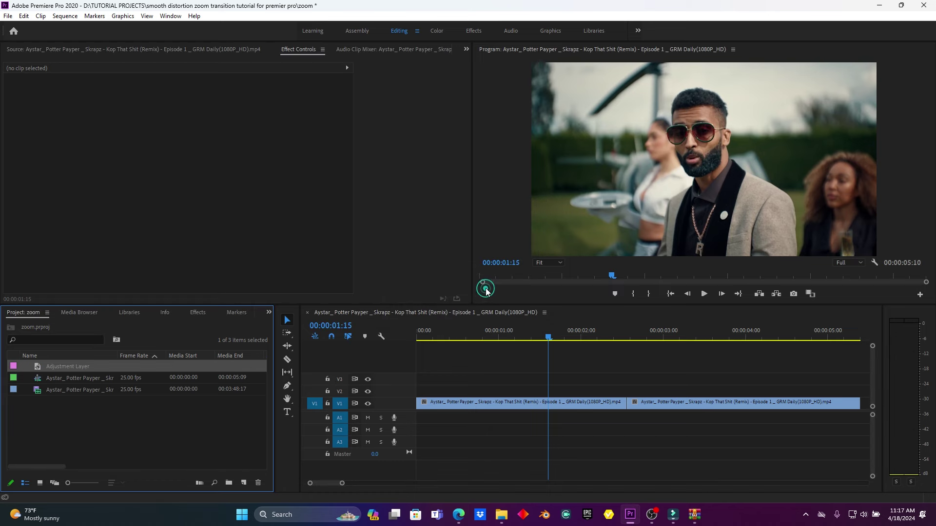
Step: Place the adjustment layer on V2 over the end of the first clip, cut it at the clip boundary and delete the part beyond it
drag(65, 372, 541, 390)
key(c)
click(626, 391)
key(v)
click(652, 393)
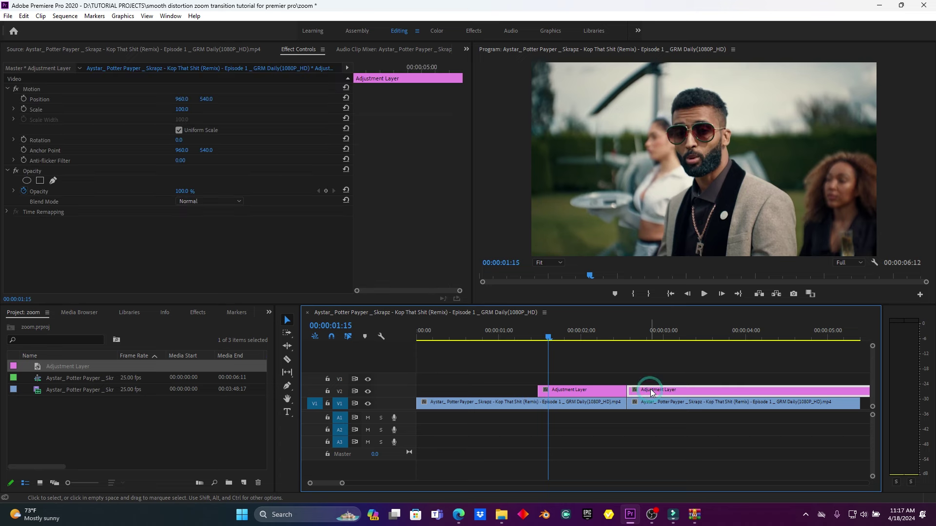
key(Delete)
Step: Rename the adjustment layer clip on V2 as "tie"
click(582, 390)
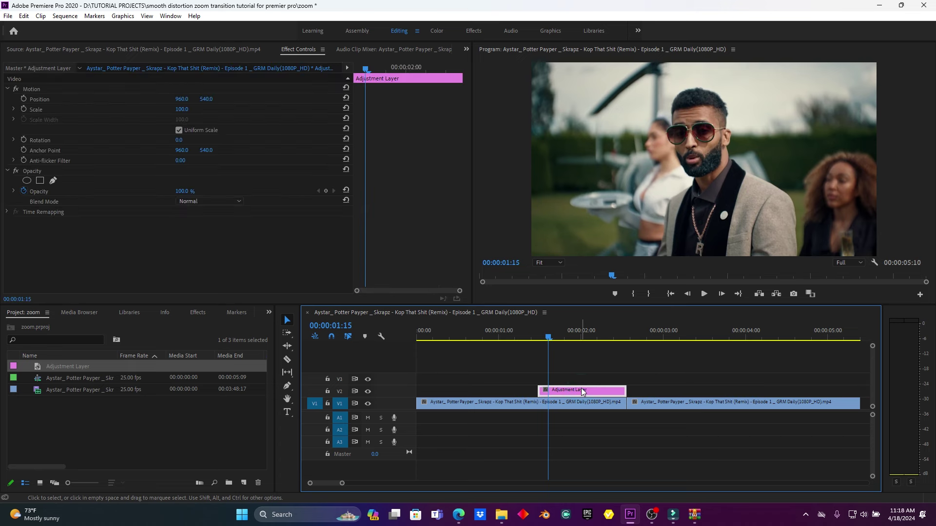
right_click(581, 387)
click(612, 448)
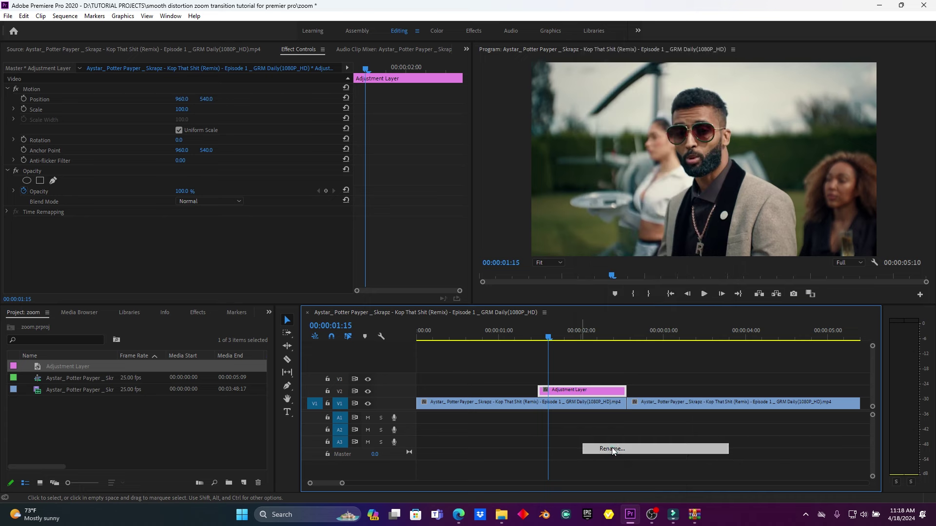
text(tie)
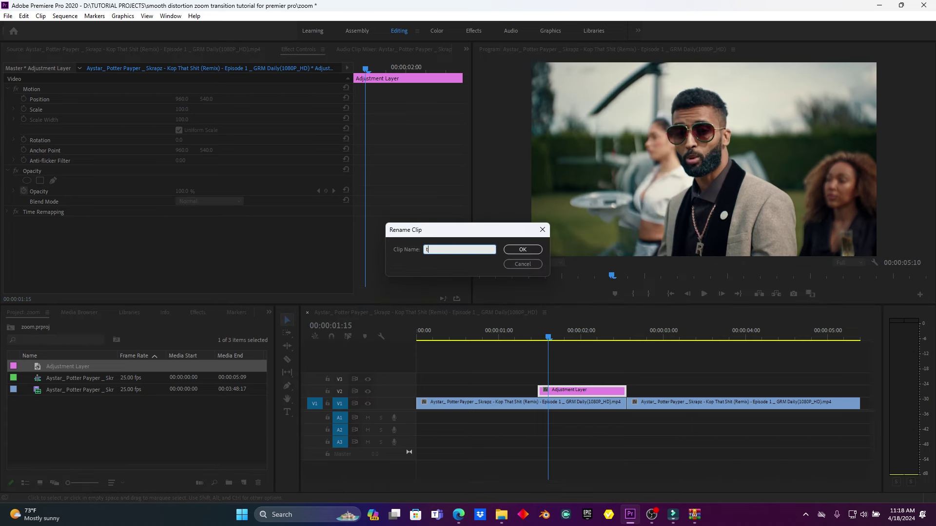
click(532, 249)
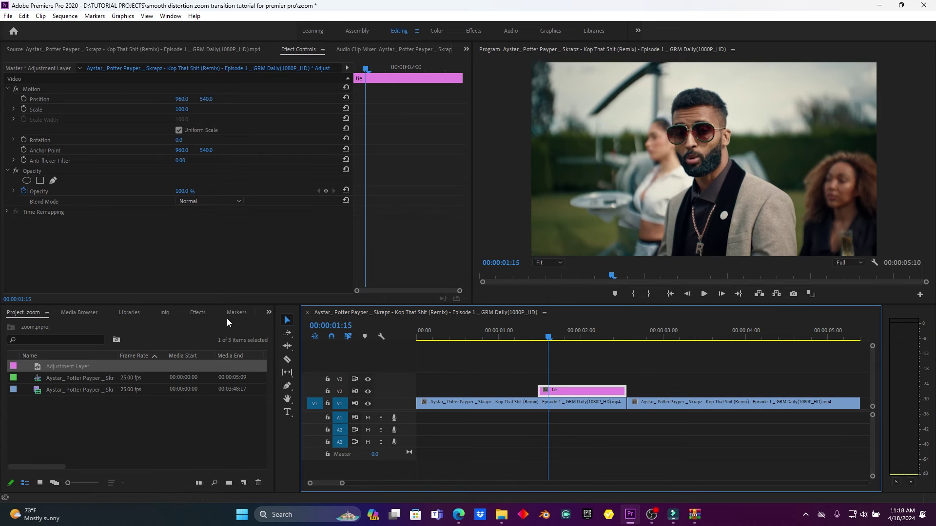
Step: Apply the Replicate effect to the tie adjustment layer and set its Count to 3
click(201, 313)
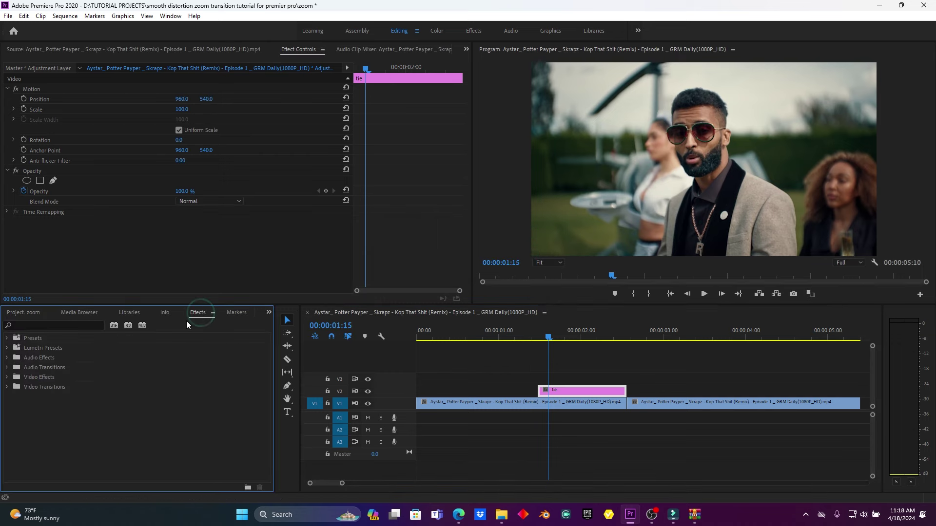
click(41, 324)
text(repli)
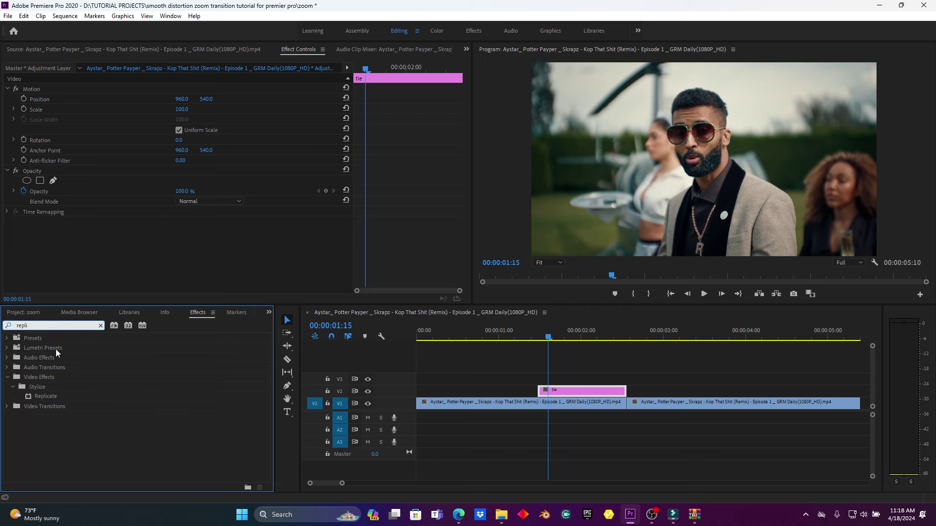
click(45, 396)
drag(45, 397, 557, 394)
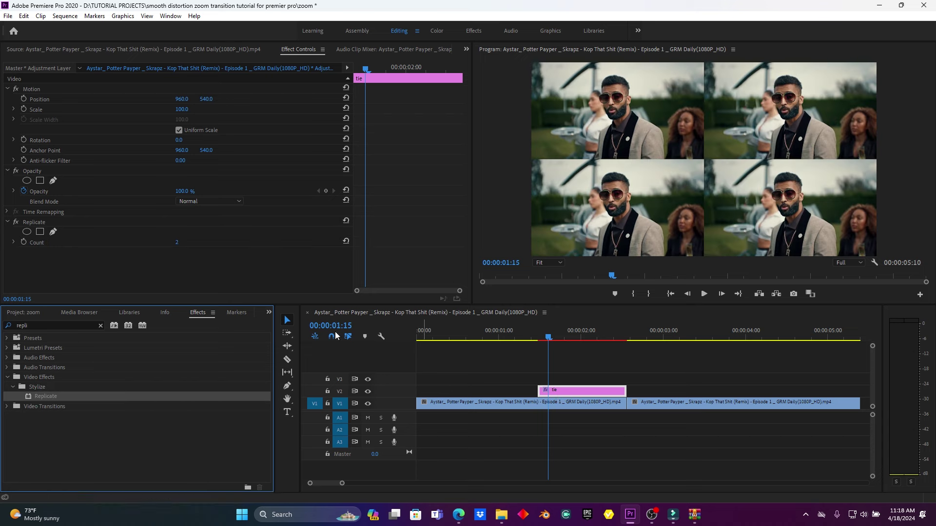
click(176, 242)
text(3)
click(222, 242)
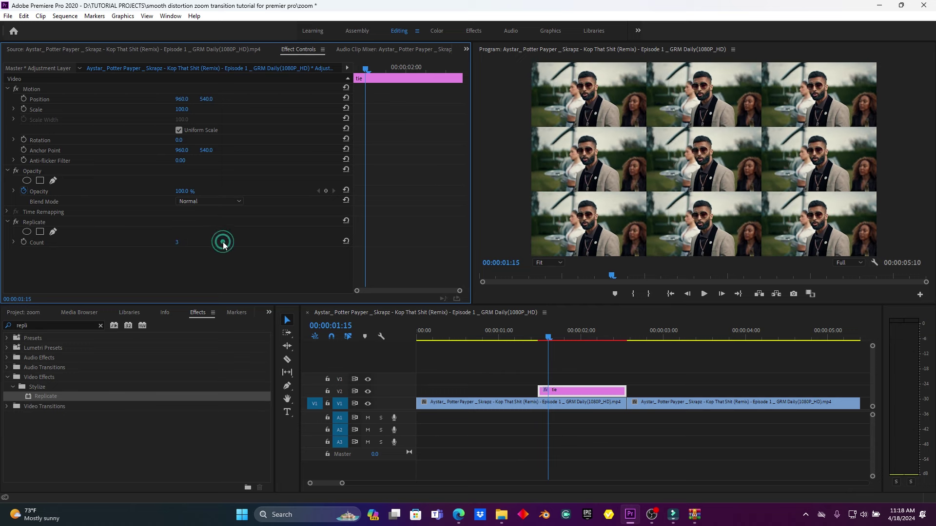
click(245, 237)
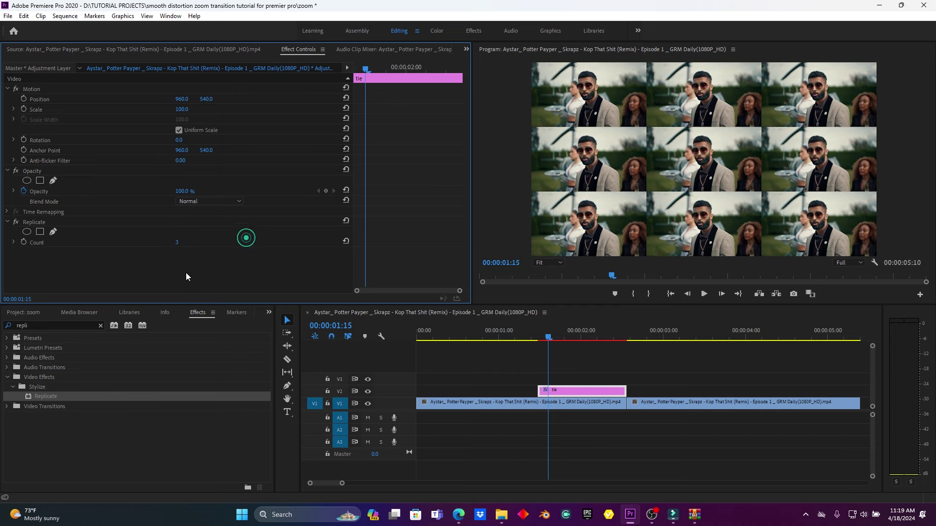
Step: Apply the Mirror effect to the tie adjustment layer and set its horizontal Reflection Center to 1279
click(35, 325)
double_click(35, 325)
text(mir)
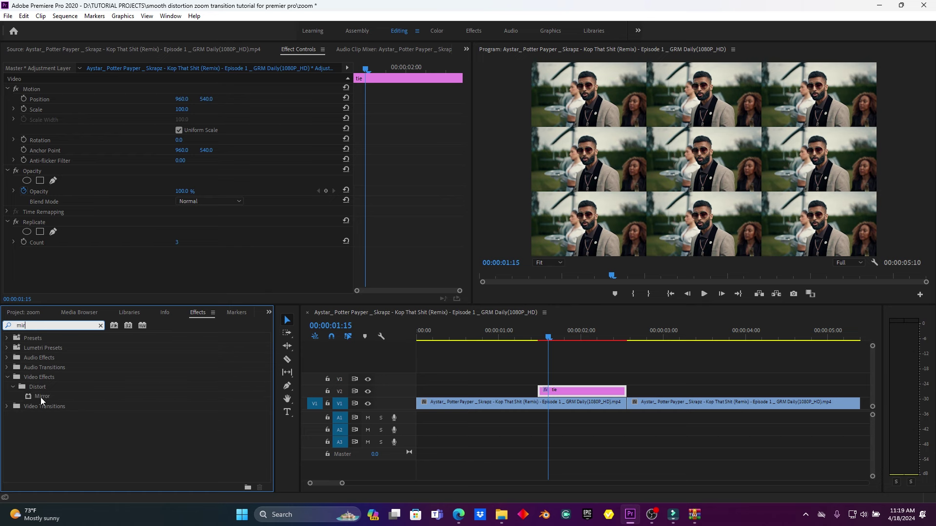
drag(40, 396, 583, 394)
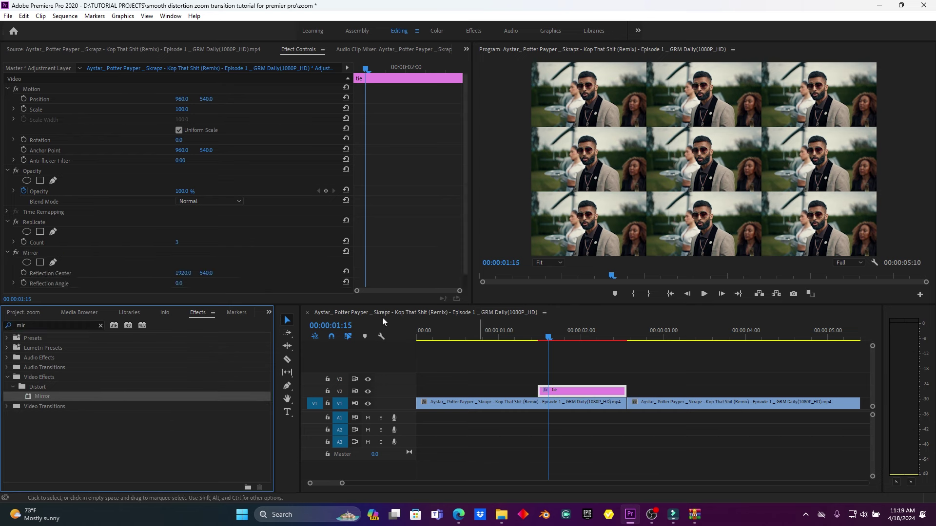
scroll(234, 256, down, 1)
click(211, 257)
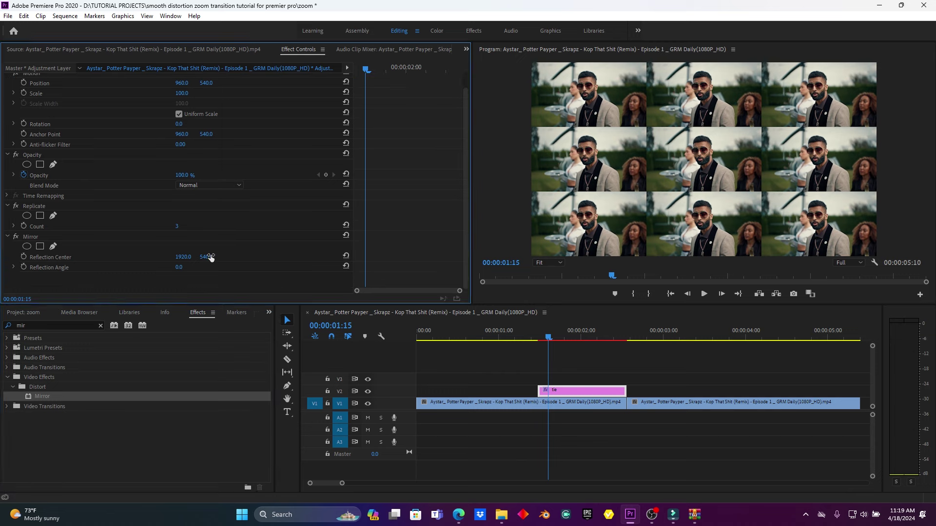
drag(179, 272, 148, 257)
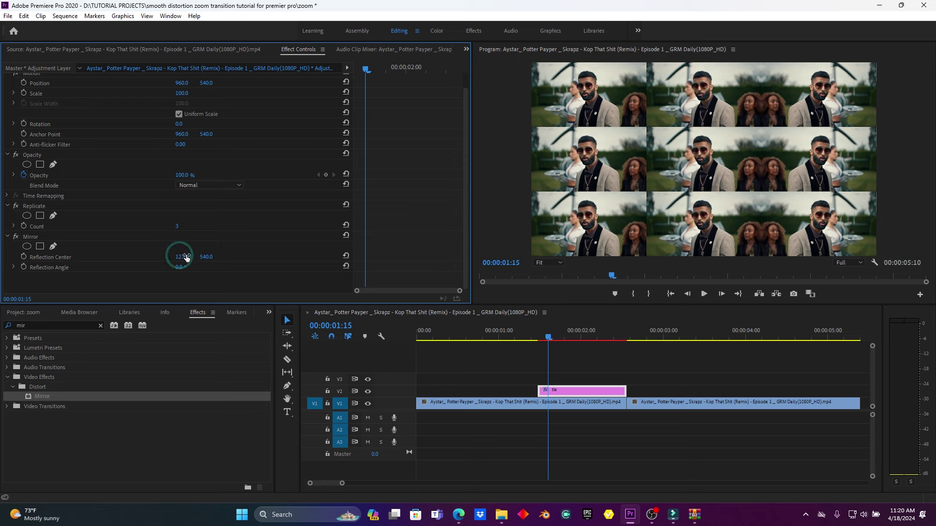
Step: Copy the Mirror effect and paste a second instance onto the same tie adjustment layer
click(29, 238)
right_click(30, 239)
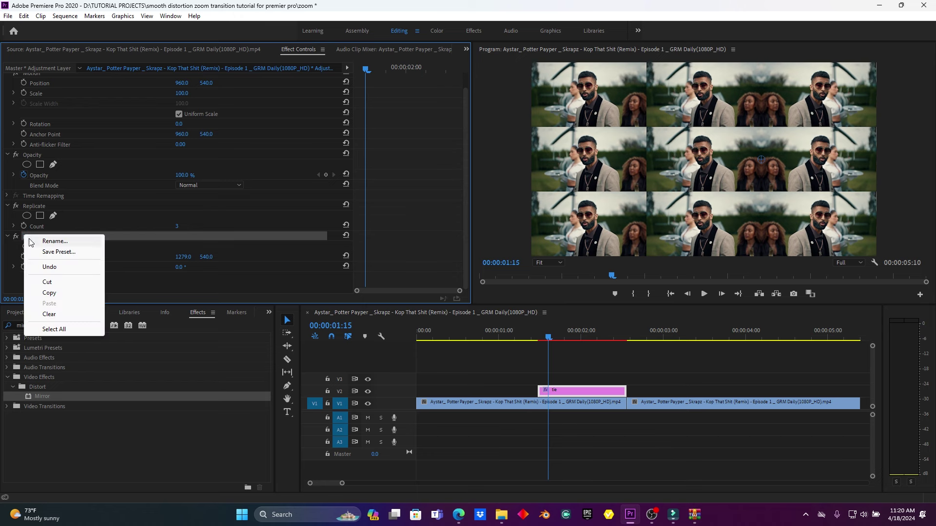
click(49, 291)
right_click(72, 282)
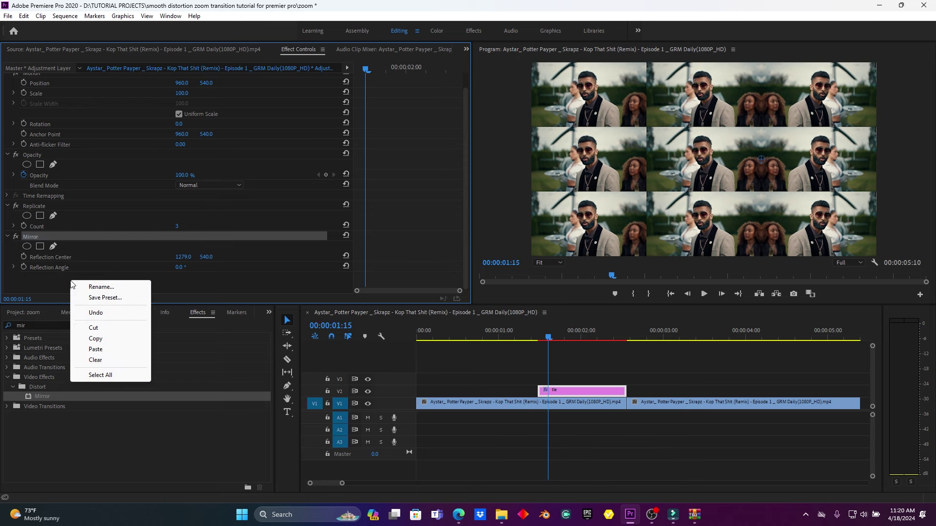
click(105, 349)
scroll(94, 282, down, 2)
click(61, 282)
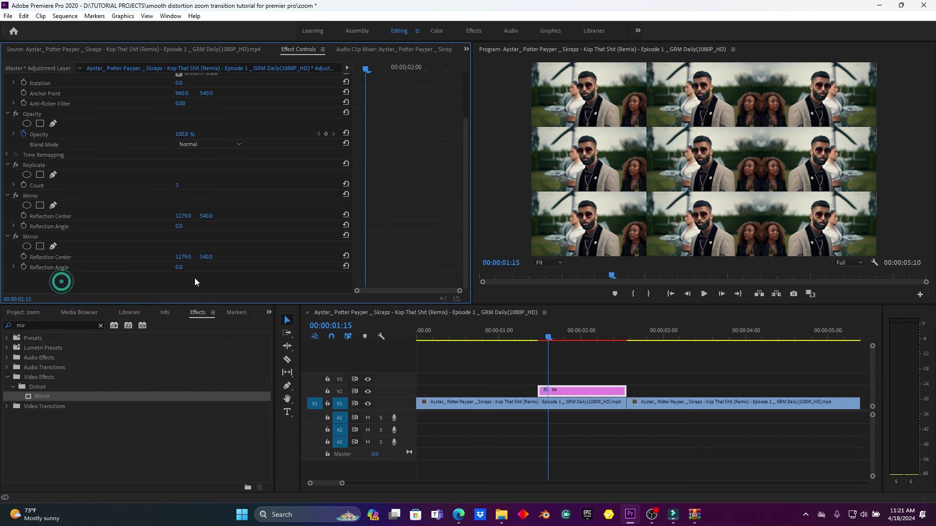
Step: Set the second Mirror effect's Reflection Angle to 180° and its horizontal Reflection Center to 640
click(178, 267)
click(185, 281)
drag(185, 260, 50, 259)
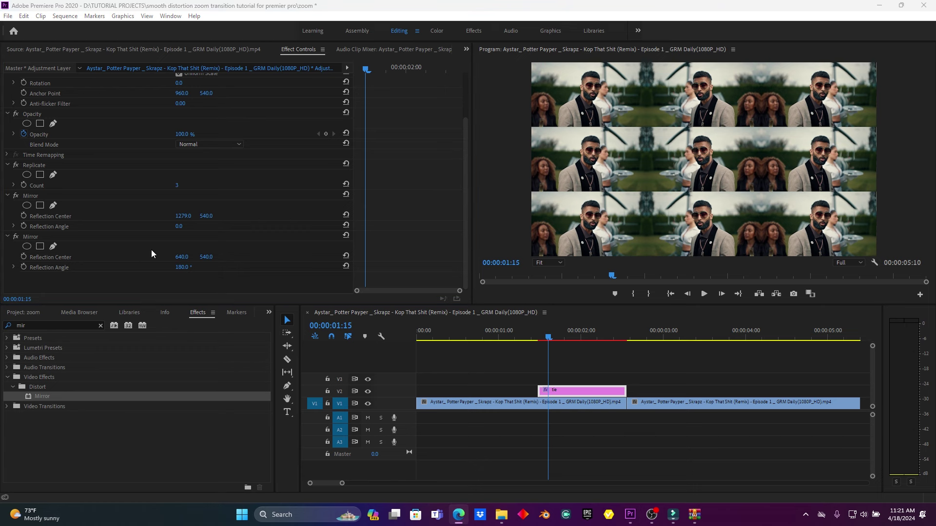
Step: Paste a third Mirror effect, with Reflection Angle set to 90° and vertical Reflection Center set to 718
right_click(54, 280)
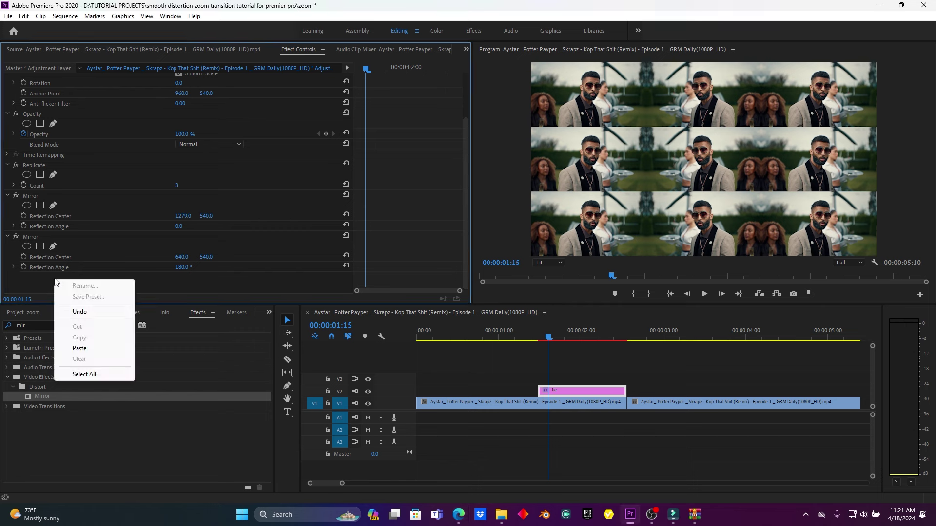
click(84, 347)
scroll(83, 294, down, 3)
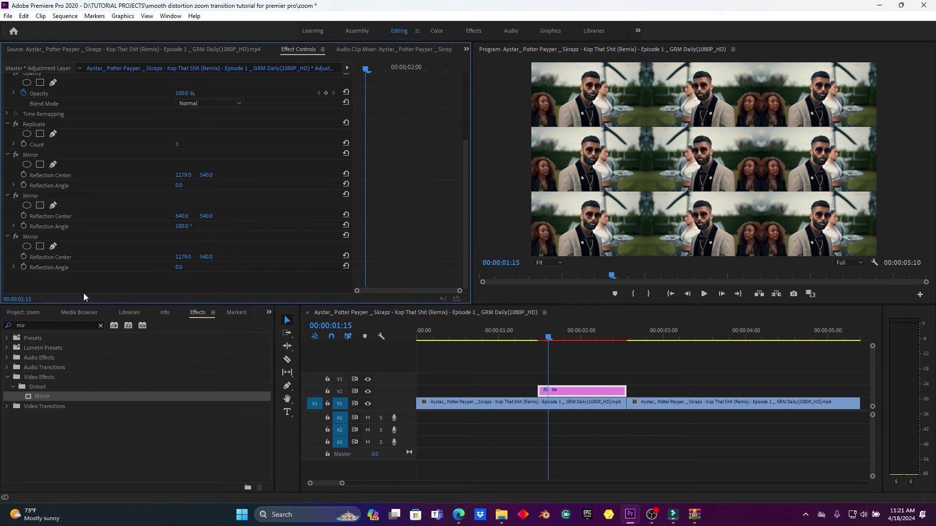
click(178, 268)
text(90)
key(Return)
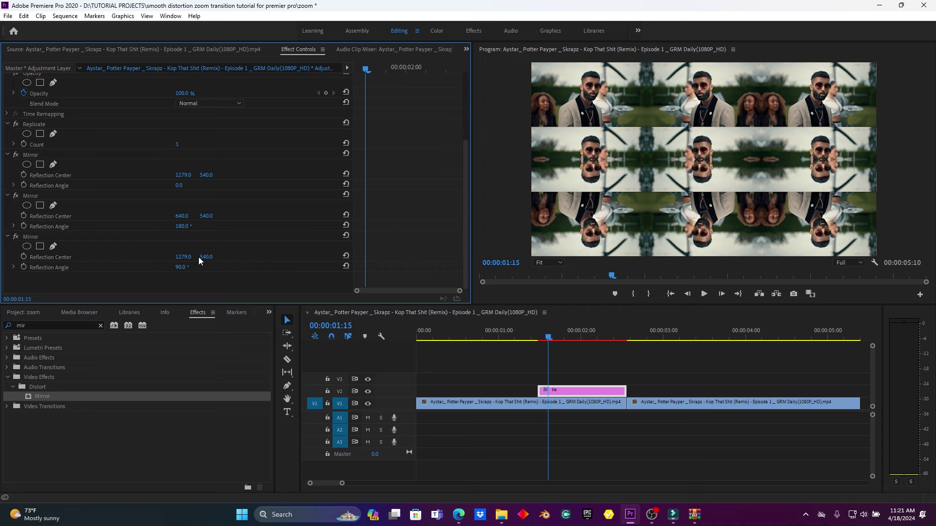
drag(206, 257, 289, 257)
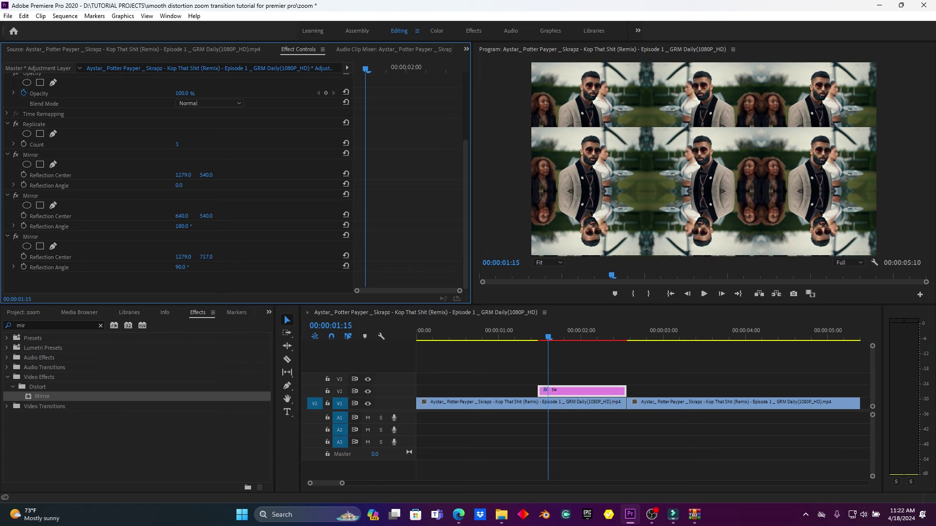
drag(289, 257, 290, 257)
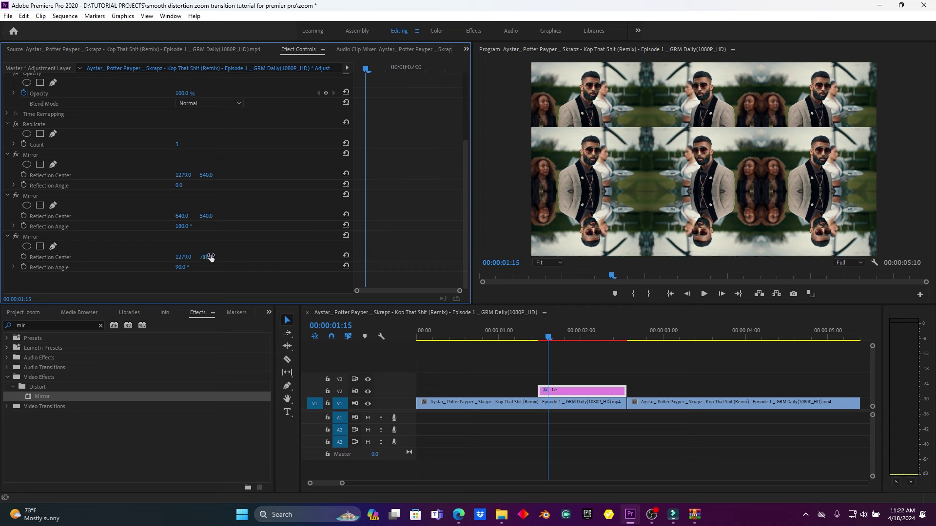
Step: Paste a fourth Mirror effect, with Reflection Angle set to -90° and vertical Reflection Center set to 361
right_click(86, 283)
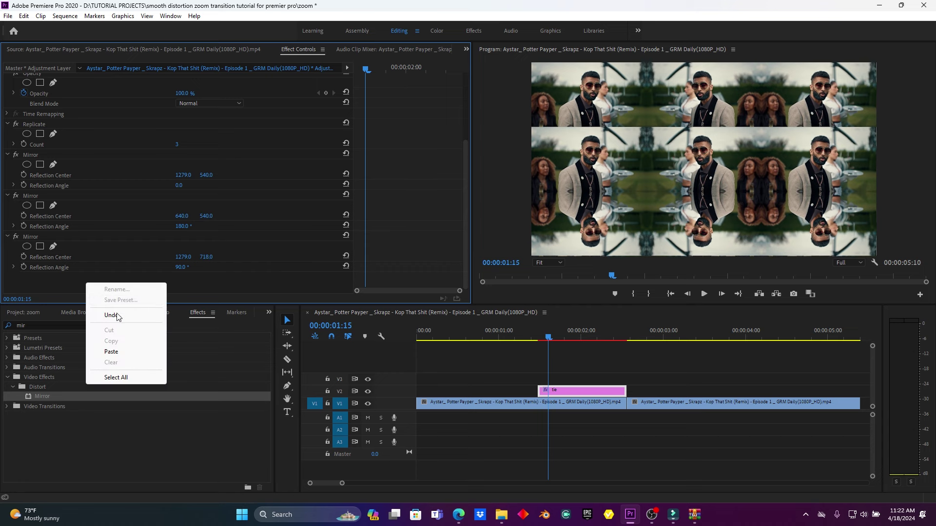
click(112, 352)
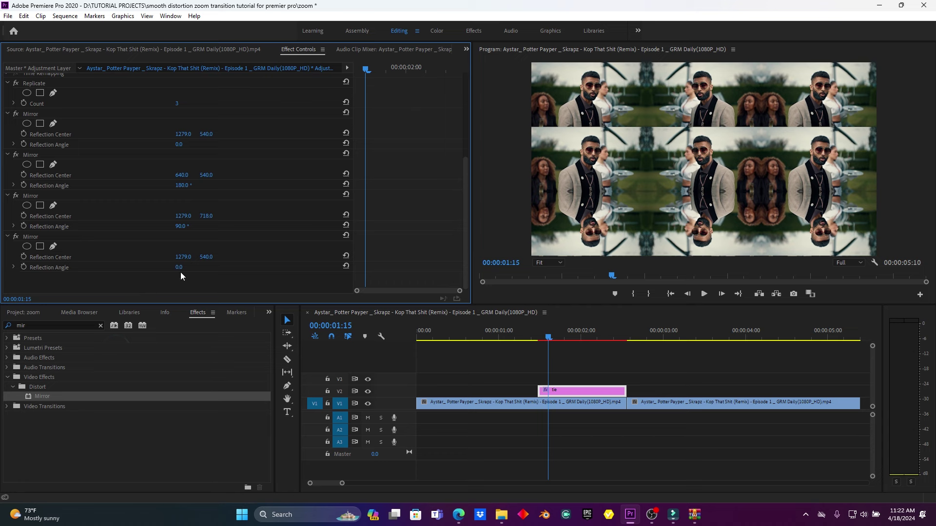
click(179, 267)
text(-90)
click(195, 278)
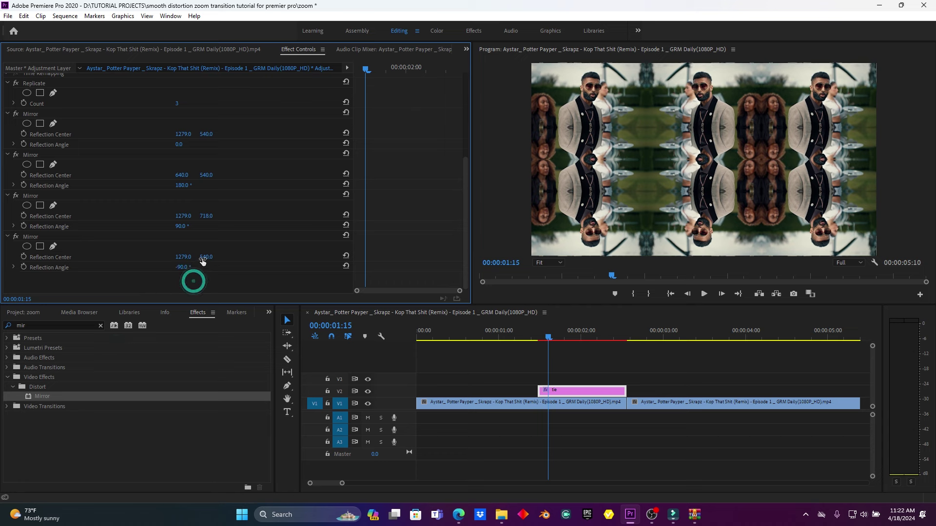
drag(206, 257, 163, 257)
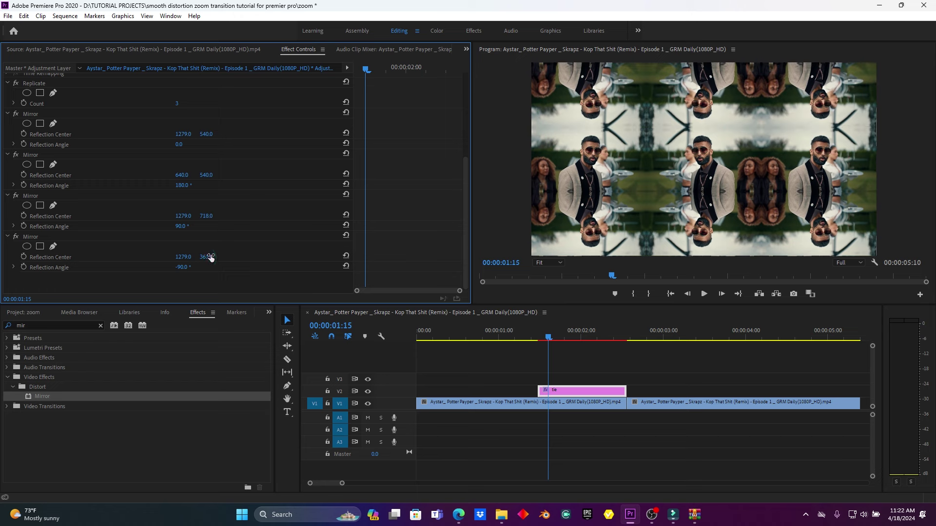
Step: Duplicate the tie adjustment layer onto V3 and remove the Mirror and Replicate effects from the copy
click(558, 392)
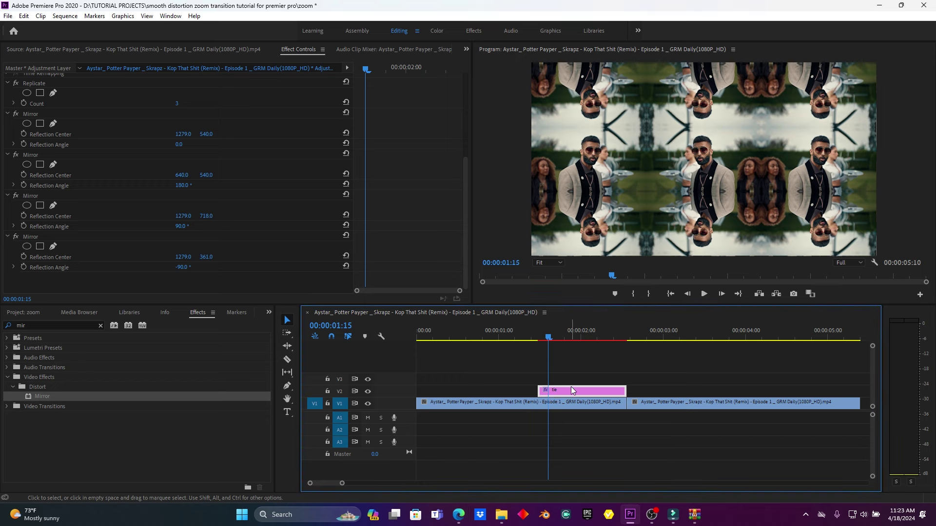
drag(571, 387, 573, 381)
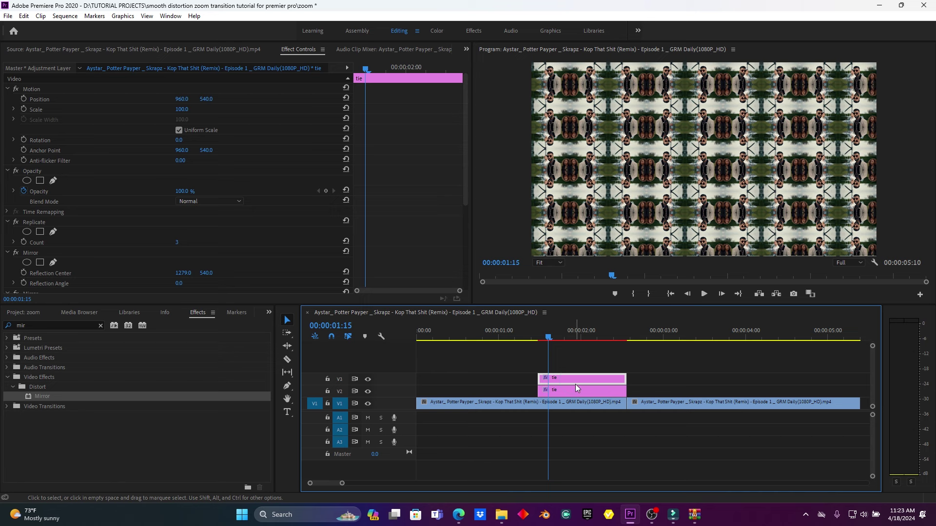
scroll(54, 195, down, 2)
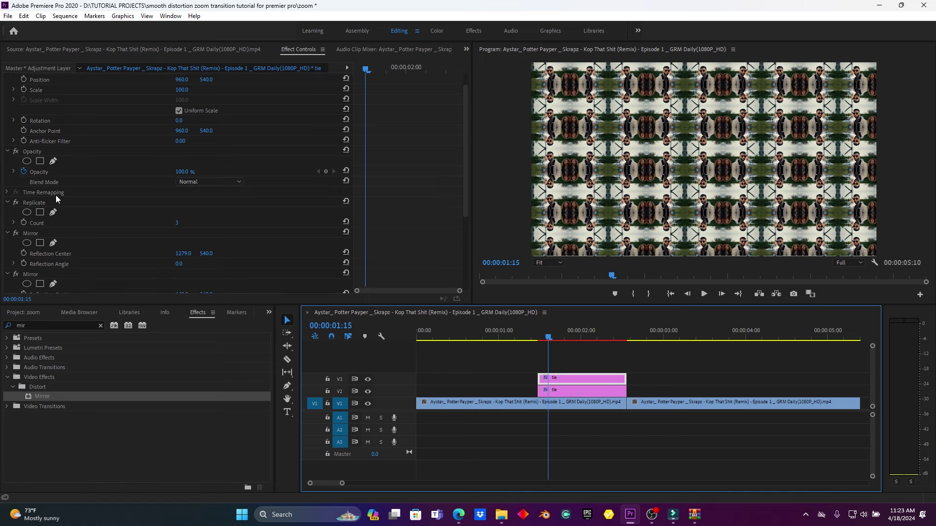
click(43, 207)
key(Delete)
click(25, 204)
key(Delete)
click(26, 204)
key(Delete)
click(31, 220)
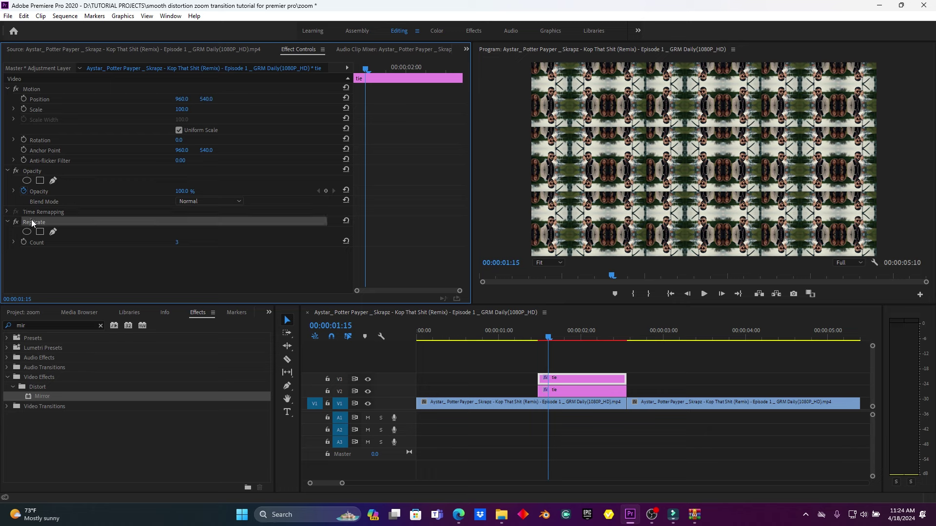
key(Delete)
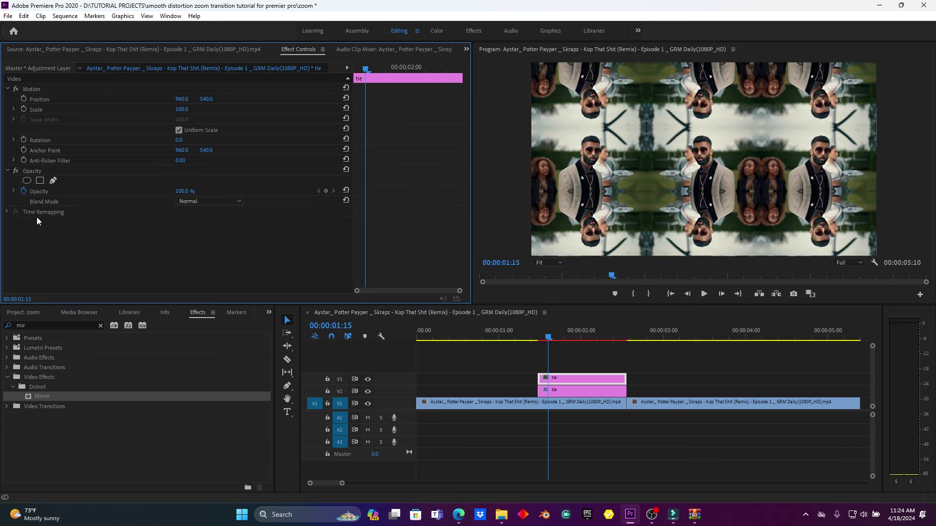
Step: Rename the V3 adjustment layer as "scale in"
right_click(562, 382)
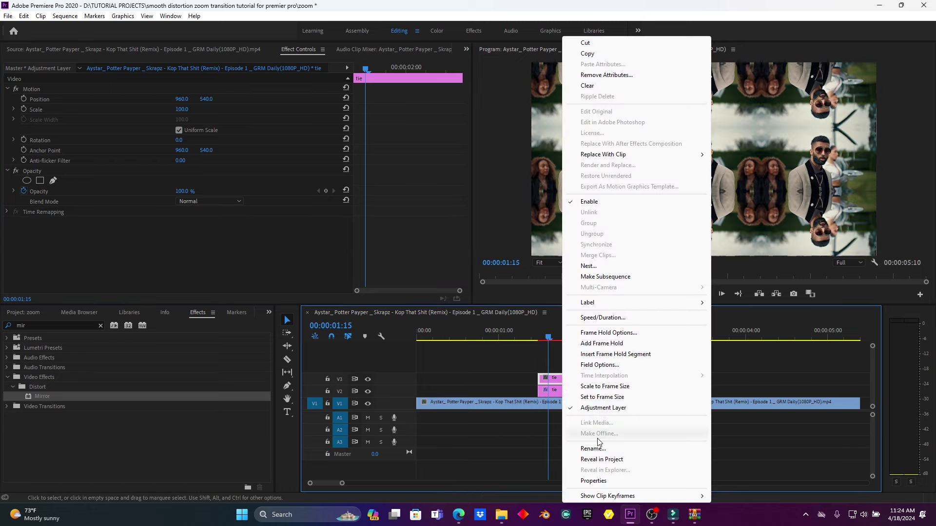
click(599, 447)
text(scale in)
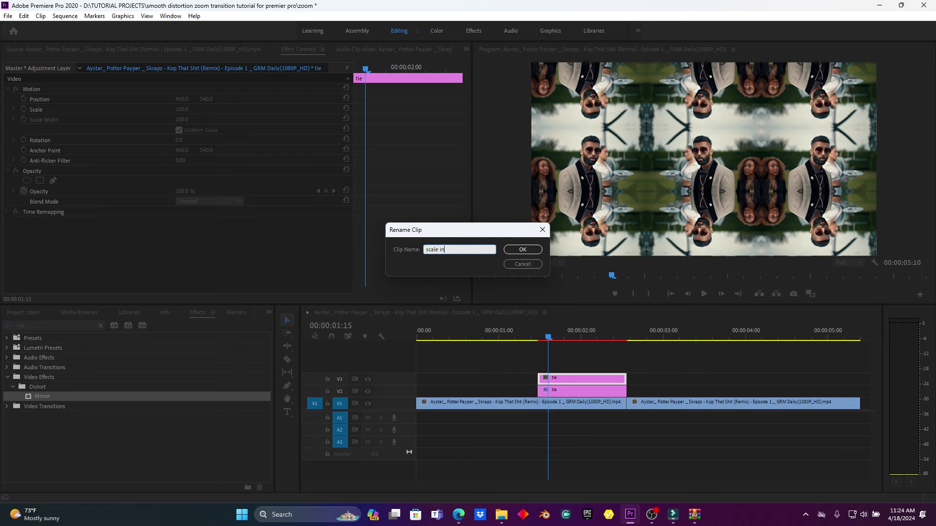
click(520, 248)
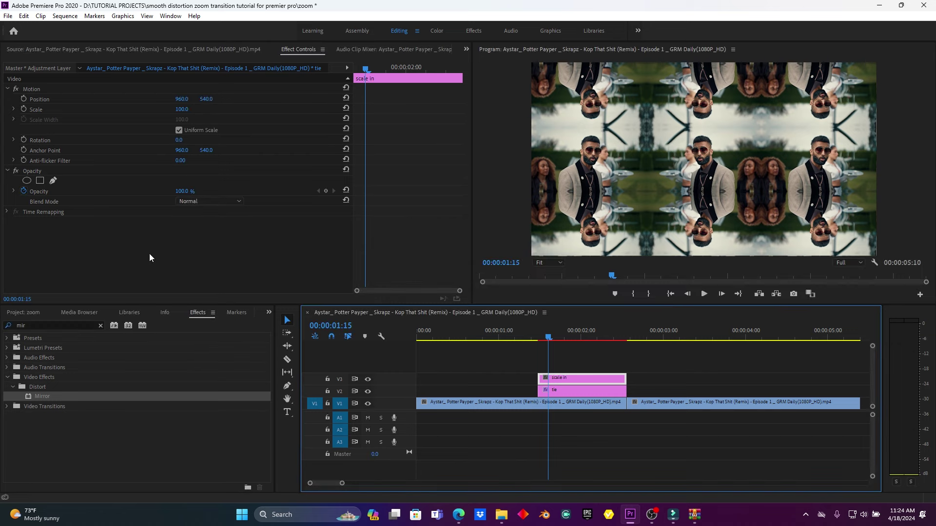
Step: Find the Transform distortion effect and apply it to the scale in layer on V3
double_click(47, 324)
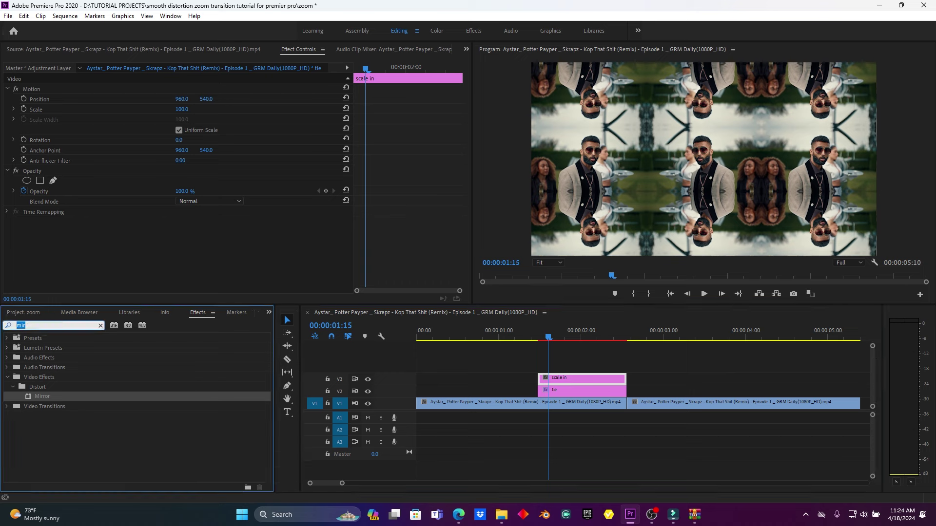
text(tran)
text(sf)
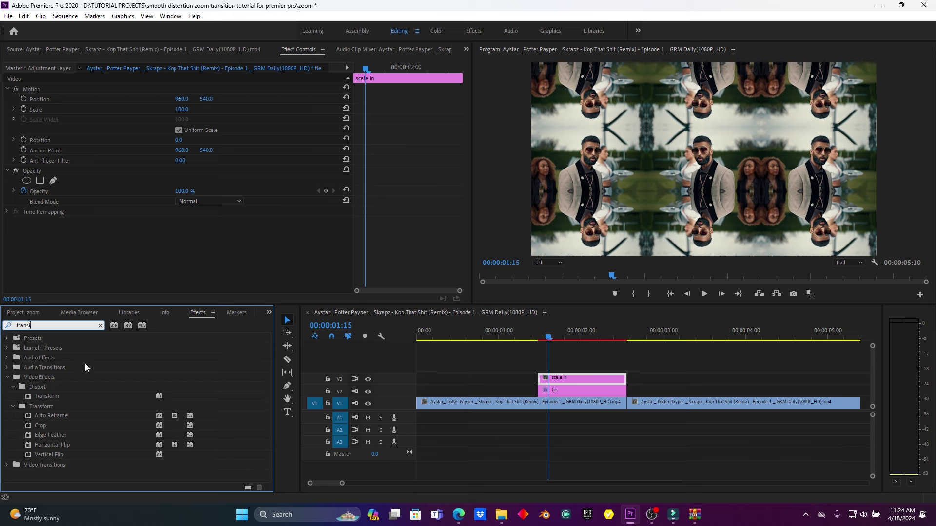
drag(39, 393, 556, 378)
click(556, 379)
Step: Set the Transform effect's Scale to 300 and keyframe it at the scale in layer's start, 00:00:01:12
drag(554, 340, 538, 343)
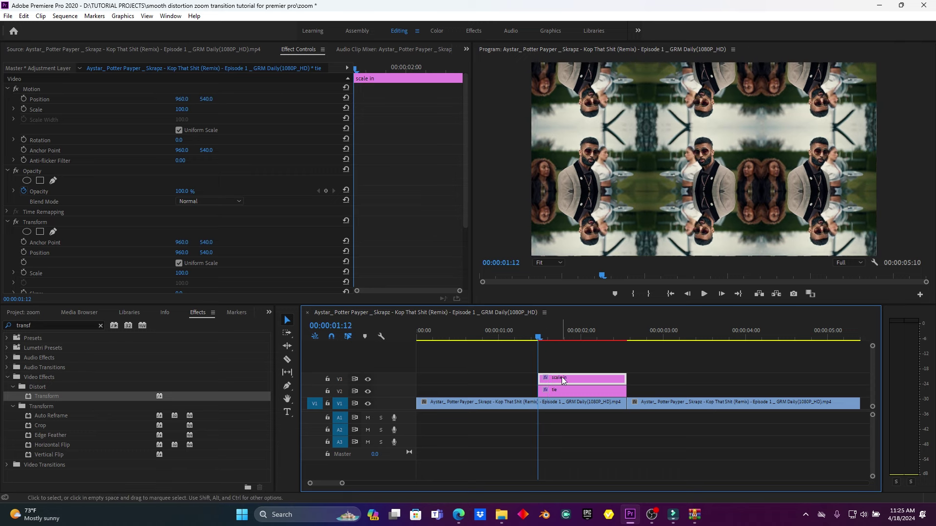
scroll(199, 246, down, 2)
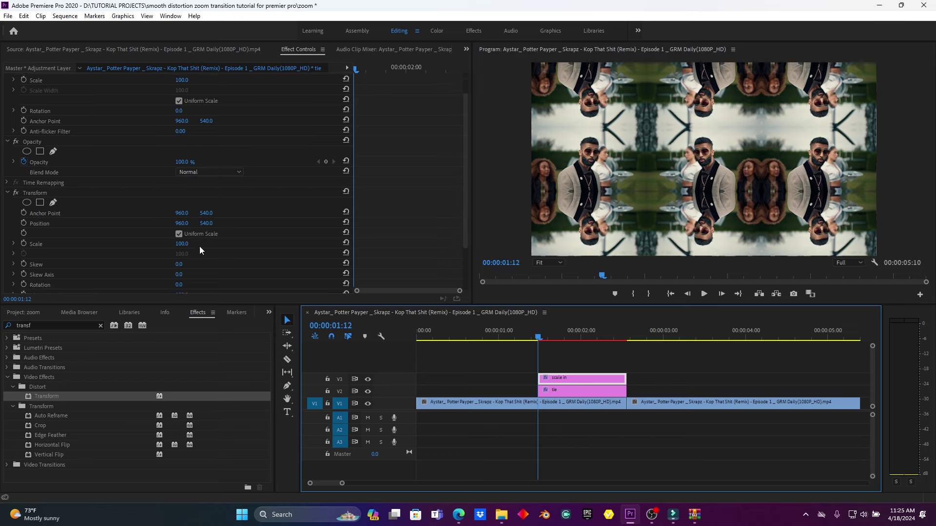
click(183, 244)
text(300)
key(Return)
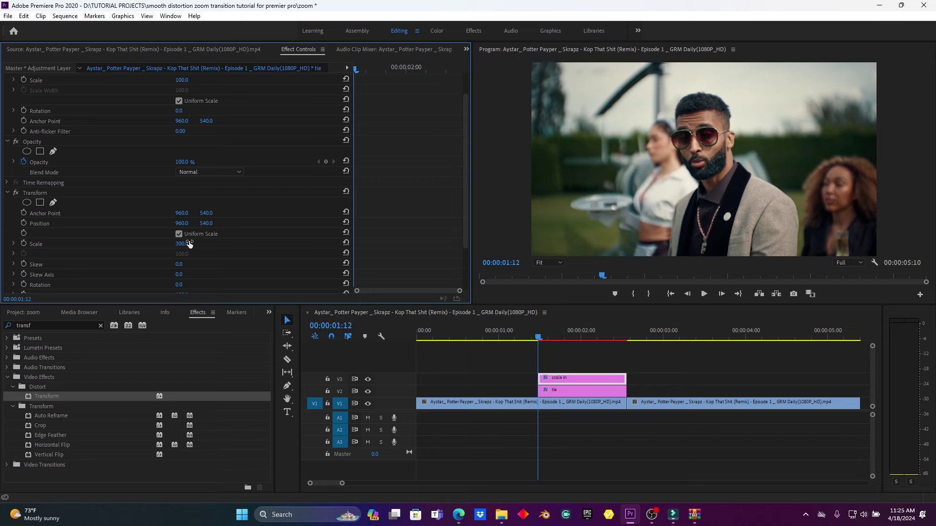
drag(537, 341, 619, 344)
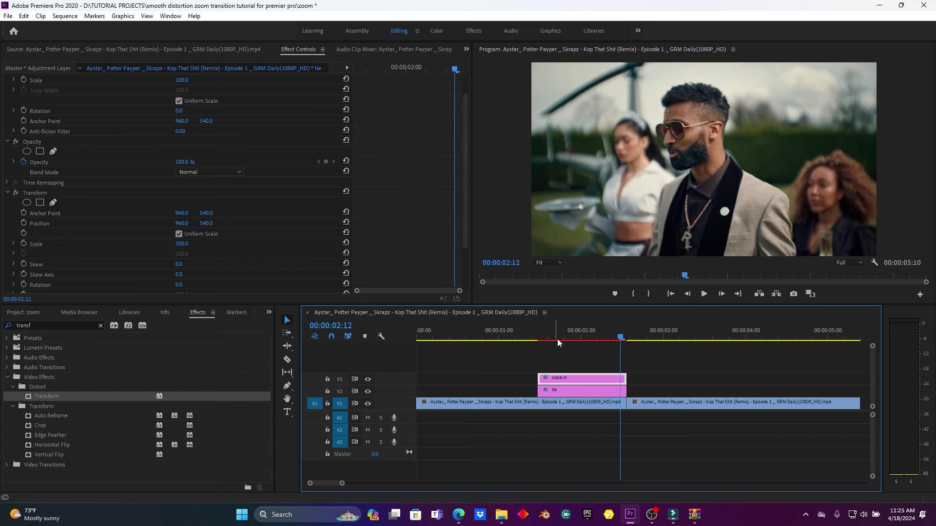
drag(557, 339, 540, 338)
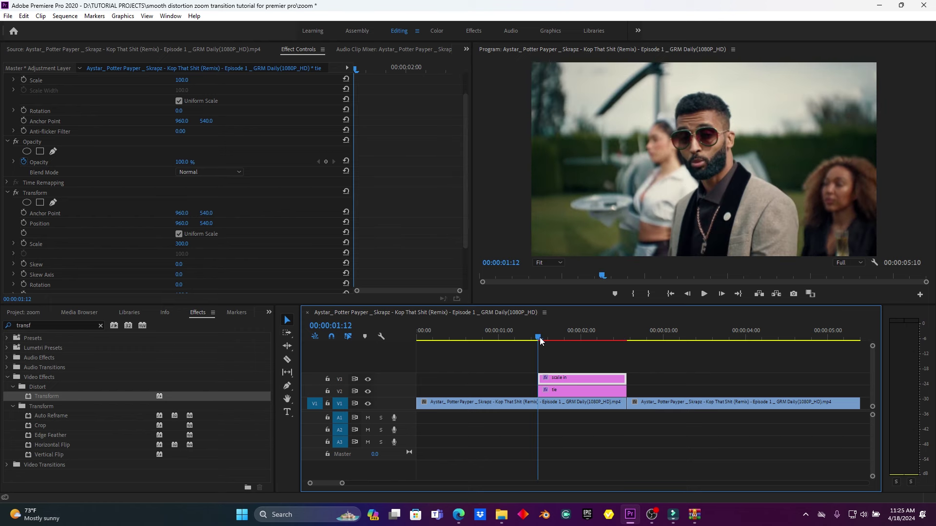
click(24, 243)
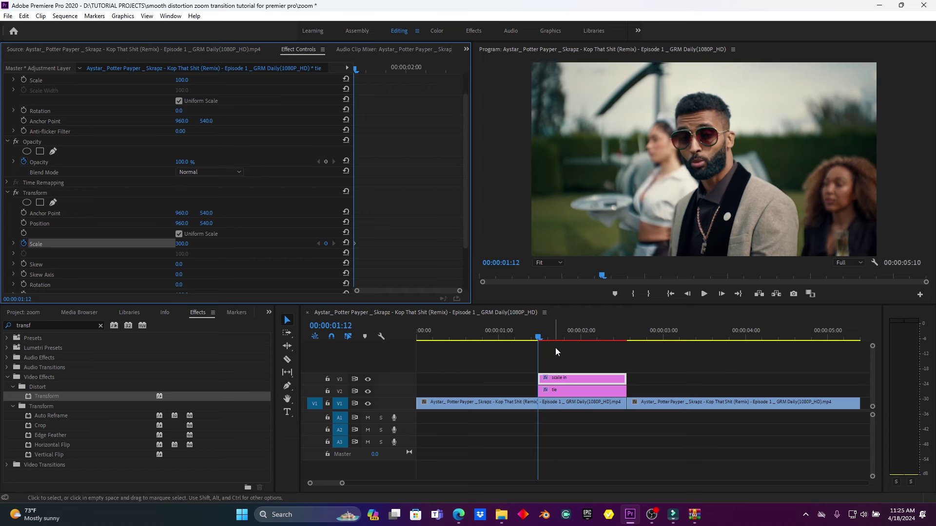
Step: Add a Transform Scale keyframe of 100 near the end of the scale in layer, at 00:00:02:13
drag(548, 338, 624, 340)
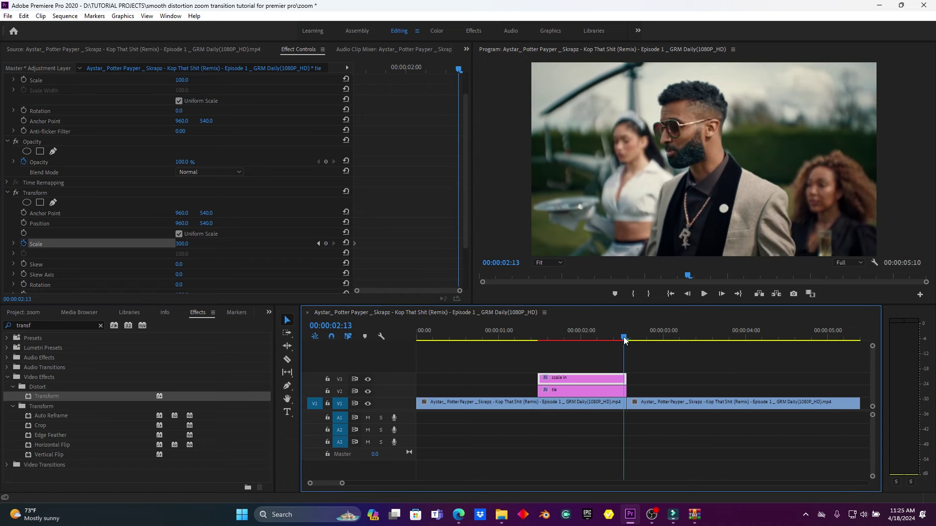
click(181, 243)
text(100)
key(Return)
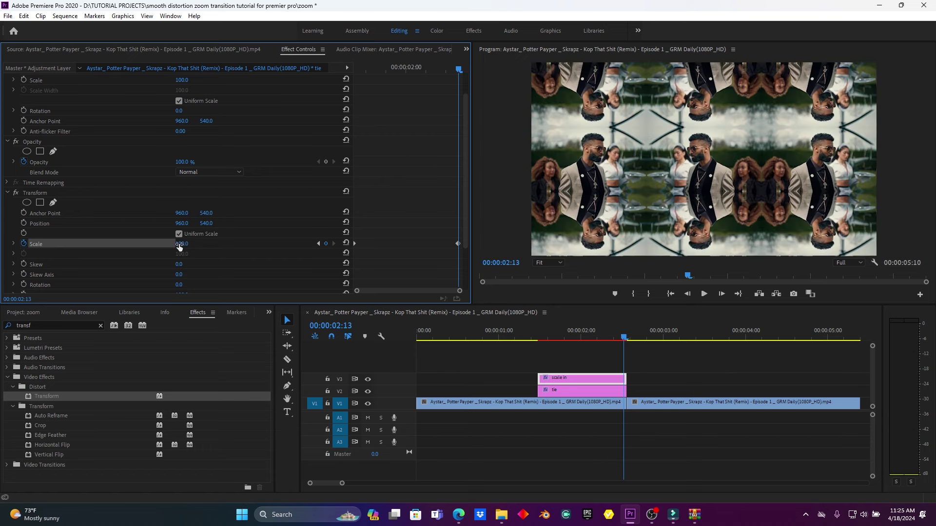
key(alt+Tab)
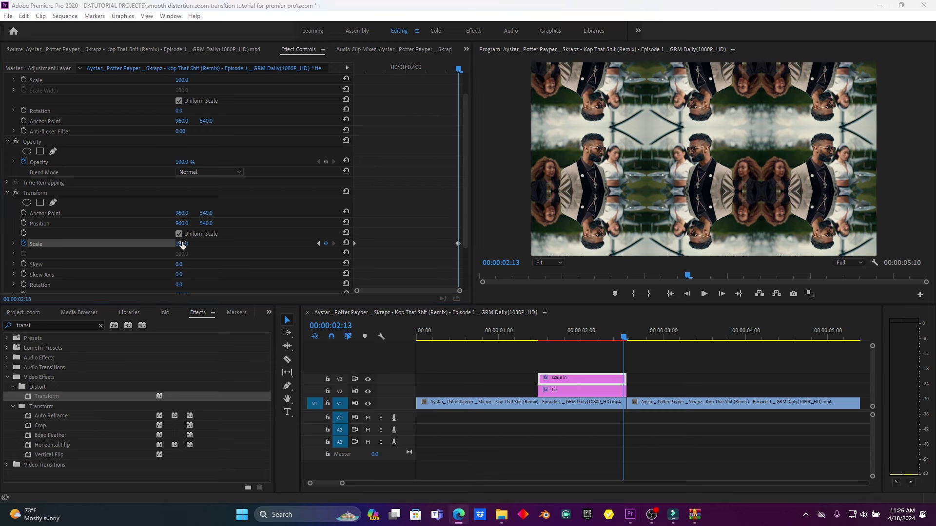
Step: Turn off Use Composition's Shutter Angle in the Transform effect and set its Shutter Angle to 360
scroll(183, 246, down, 3)
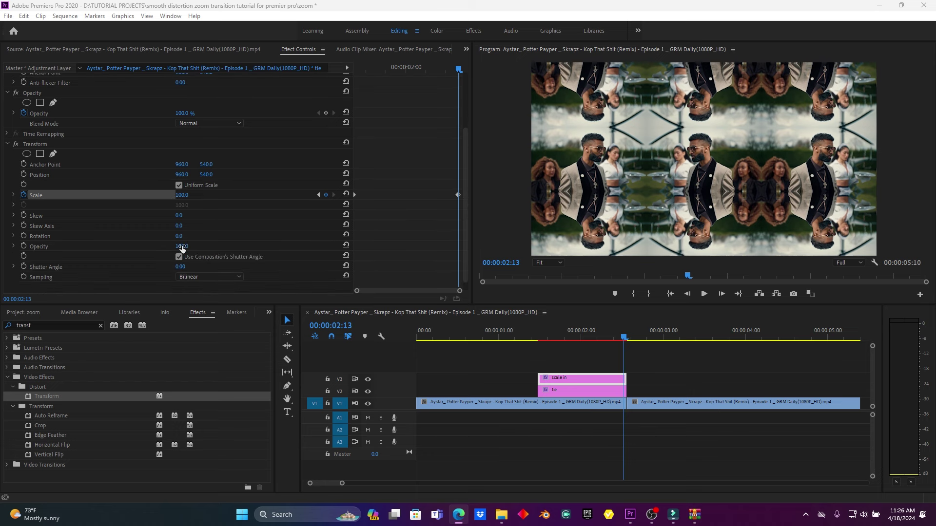
click(179, 257)
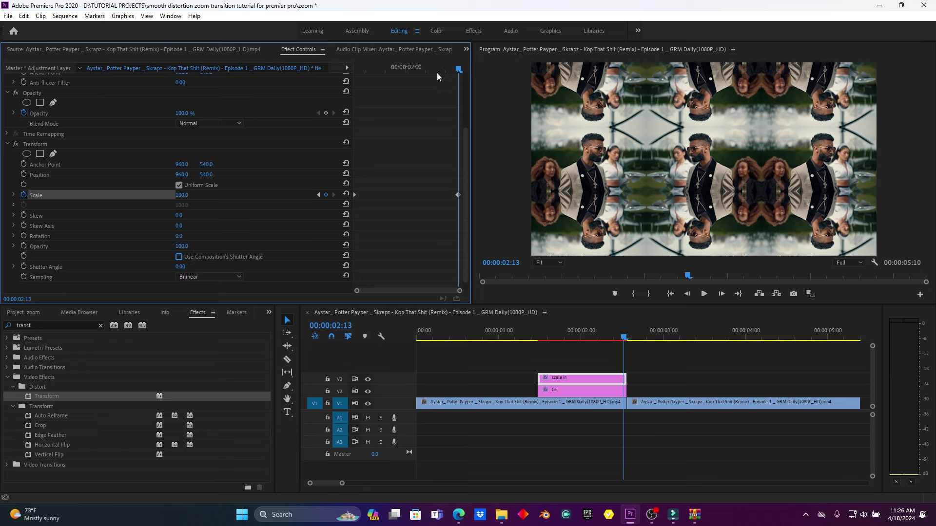
drag(446, 65, 416, 70)
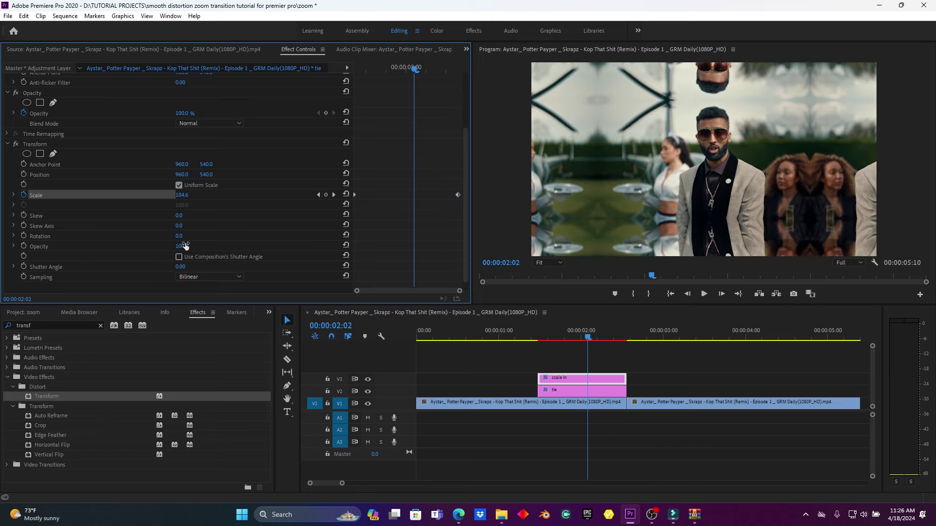
click(180, 267)
text(240)
key(Return)
drag(183, 266, 200, 266)
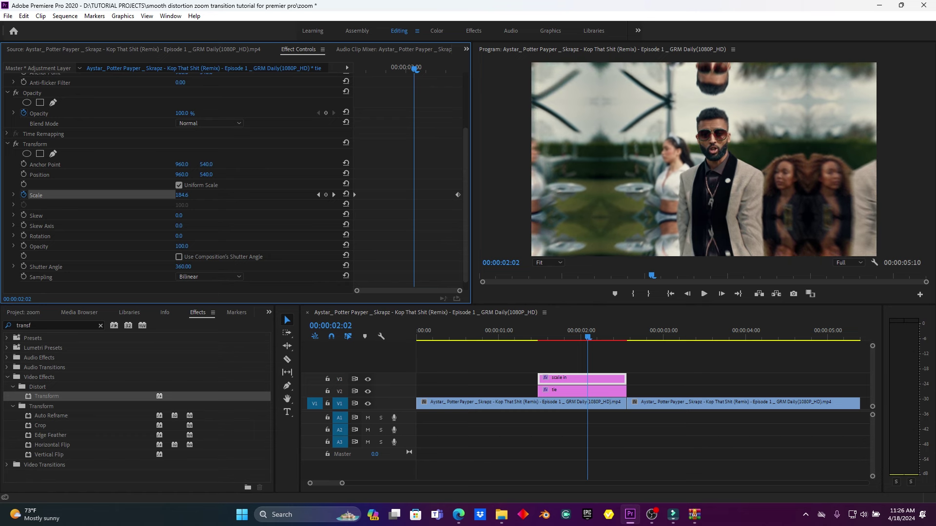
Step: Play and scrub through the scale in layer to review the zoom and its motion blur
click(379, 70)
key(space)
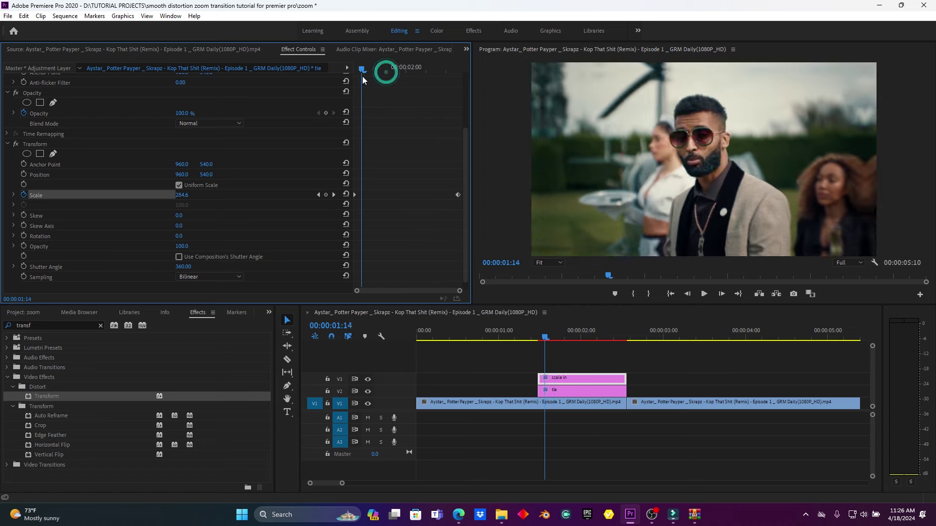
key(space)
drag(397, 69, 378, 71)
key(space)
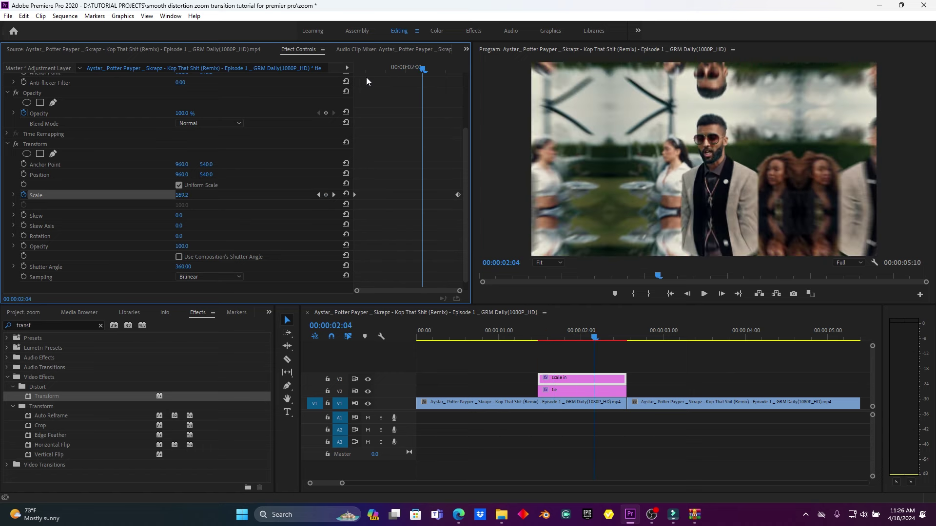
drag(593, 338, 520, 337)
key(space)
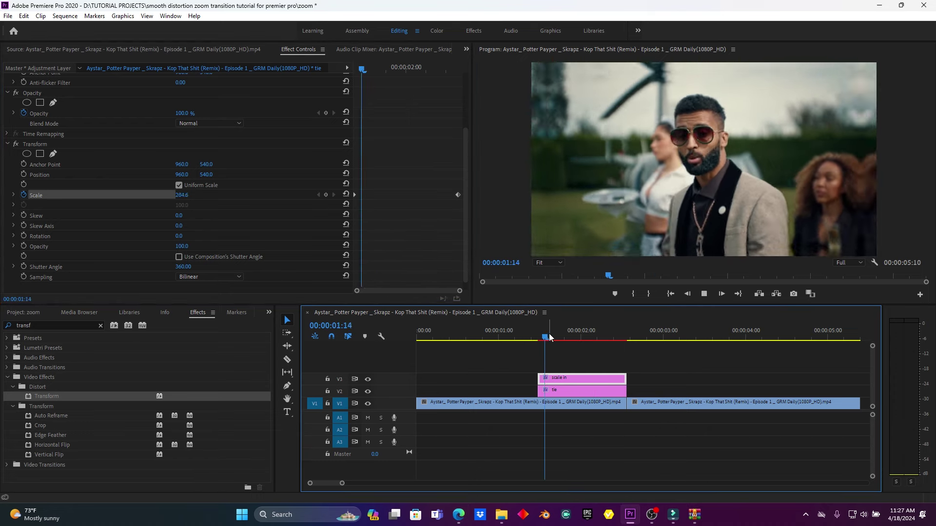
key(space)
mouse_move(563, 335)
mouse_down()
mouse_move(554, 335)
mouse_move(581, 337)
mouse_up()
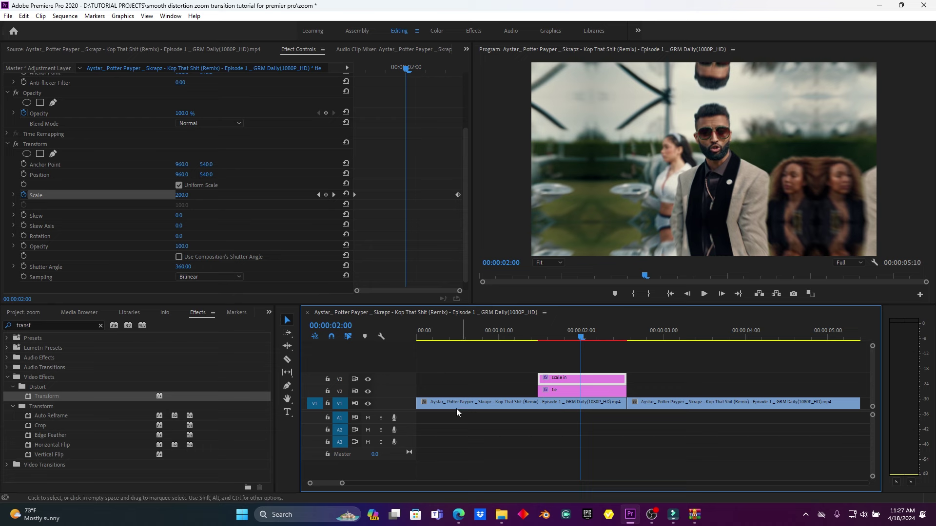
Step: Move the first Scale keyframe to 00:00:02:00 and trim the starts of the scale in and tie layers to one frame before it
drag(342, 484, 332, 485)
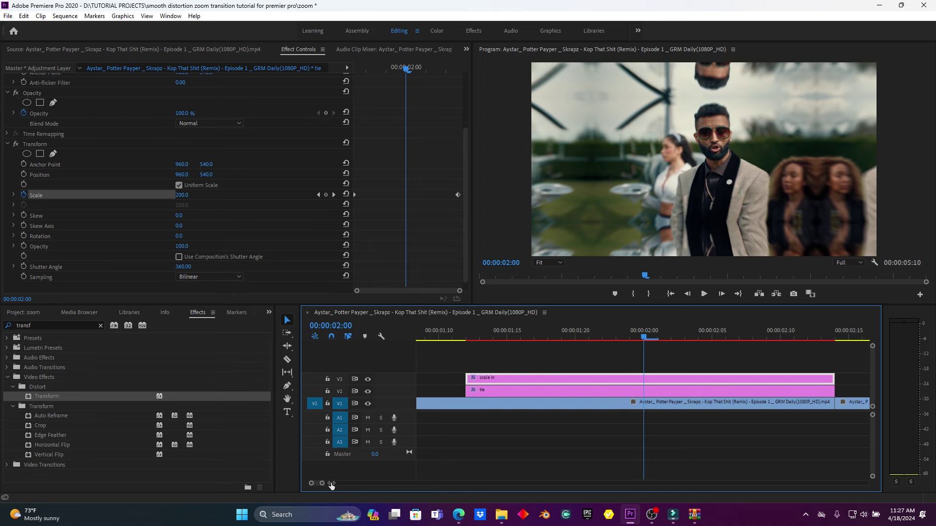
drag(459, 355, 489, 380)
click(495, 377)
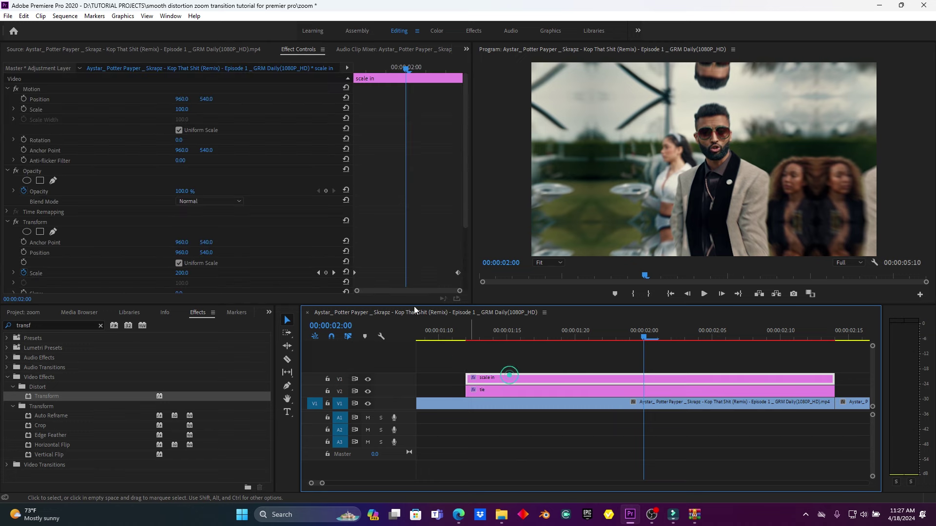
drag(356, 272, 409, 279)
drag(466, 378, 631, 393)
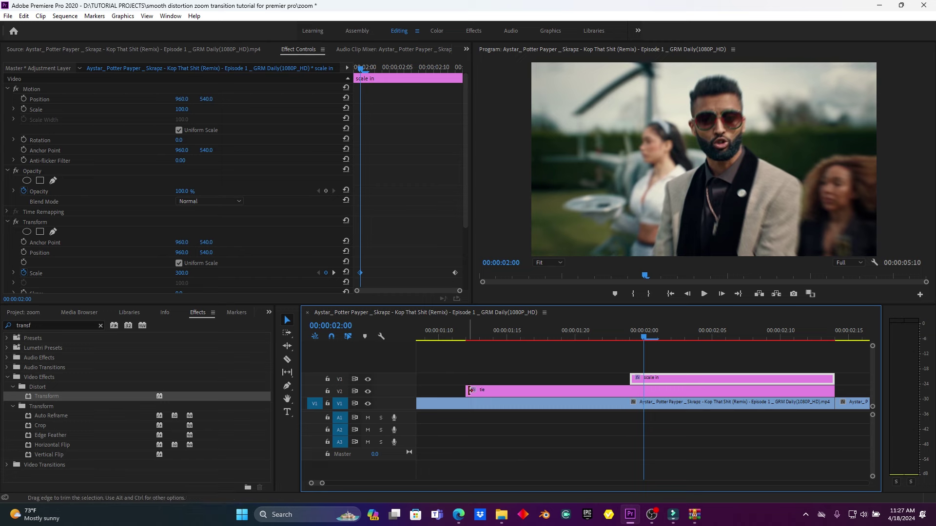
drag(516, 400, 631, 391)
key(space)
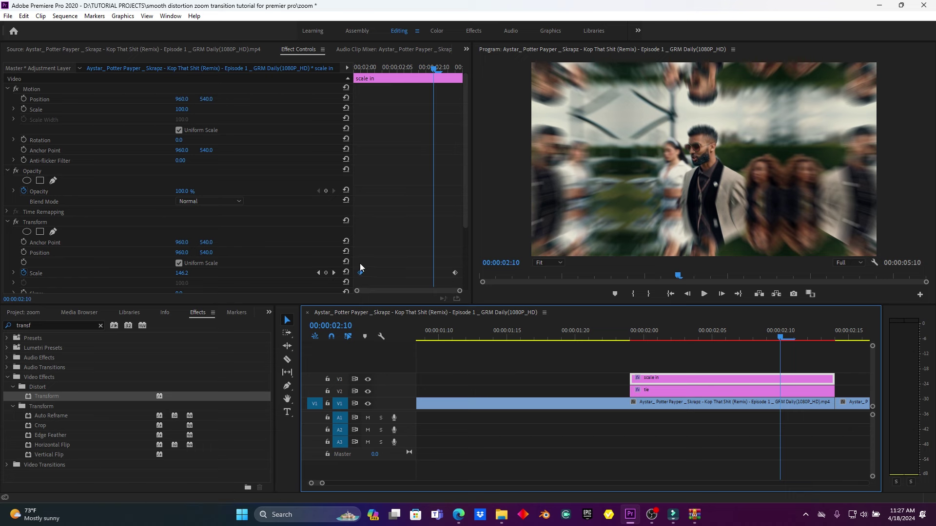
Step: Select both Transform Scale keyframes and change their interpolation to Continuous Bezier
drag(360, 265, 464, 280)
drag(464, 220, 466, 273)
right_click(455, 195)
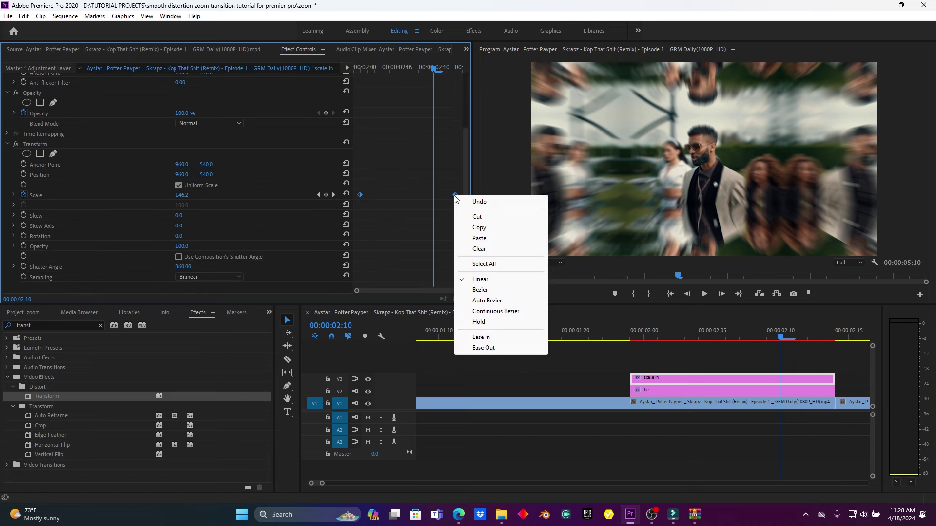
click(511, 315)
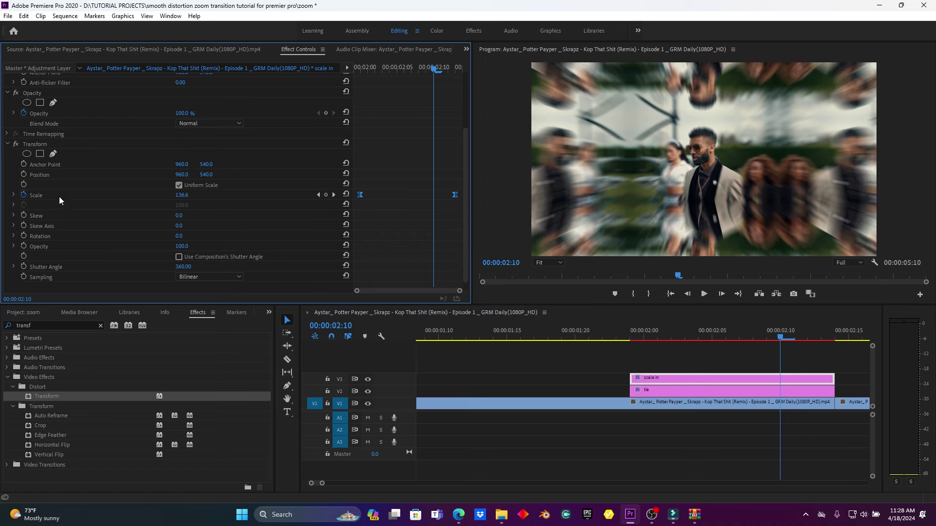
Step: Expand the Scale graph, extend the first keyframe's Bezier handle toward the second keyframe, and play the transition
click(14, 195)
drag(375, 205, 444, 213)
click(628, 332)
key(space)
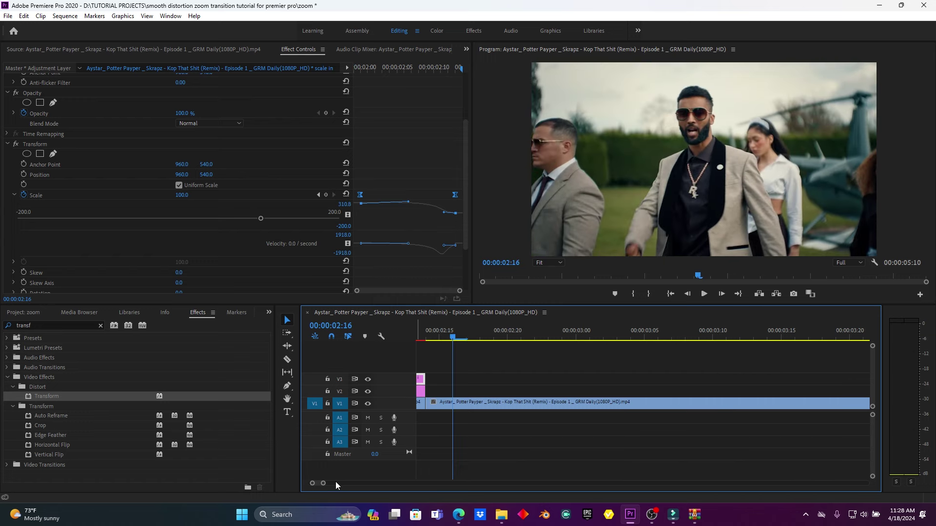
Step: Shorten the first keyframe's Bezier handle on the Scale curve and replay the transition
drag(323, 485, 338, 484)
drag(591, 331, 612, 337)
drag(407, 203, 388, 201)
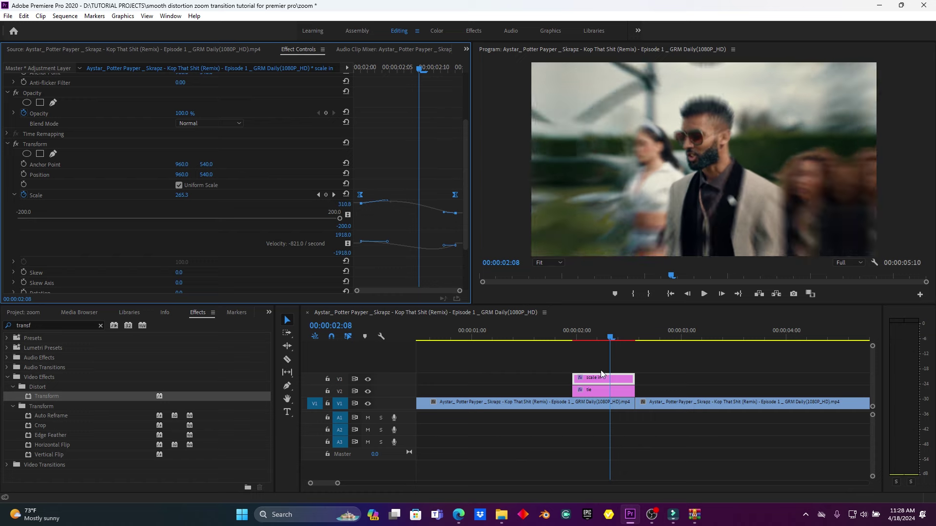
click(560, 335)
key(space)
key(space)
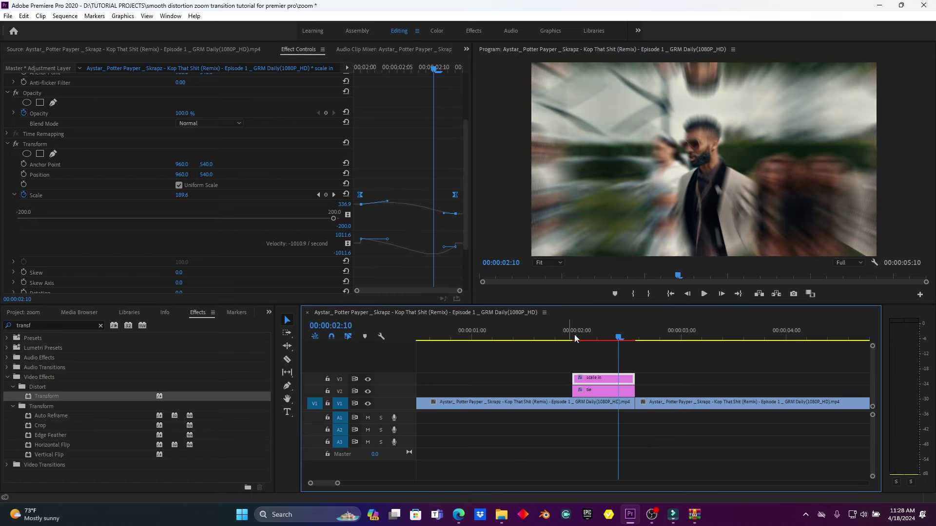
drag(601, 337, 609, 337)
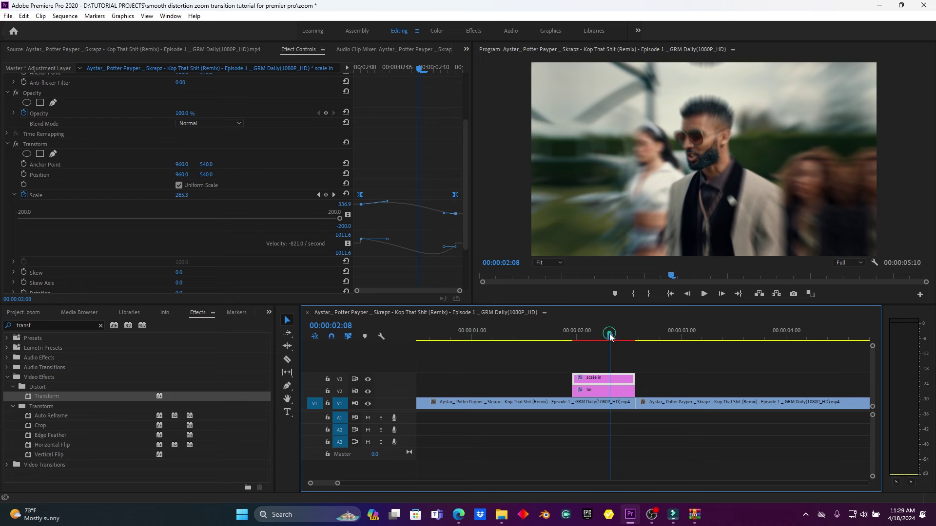
Step: Duplicate the scale in layer to the start of the second clip and rename the copy scale out
drag(599, 380, 646, 380)
drag(635, 335, 657, 339)
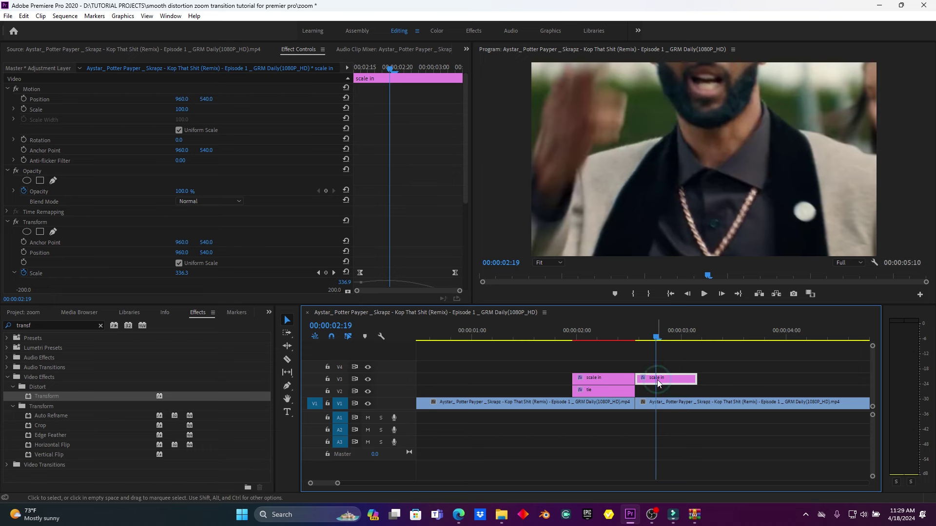
right_click(657, 382)
click(688, 449)
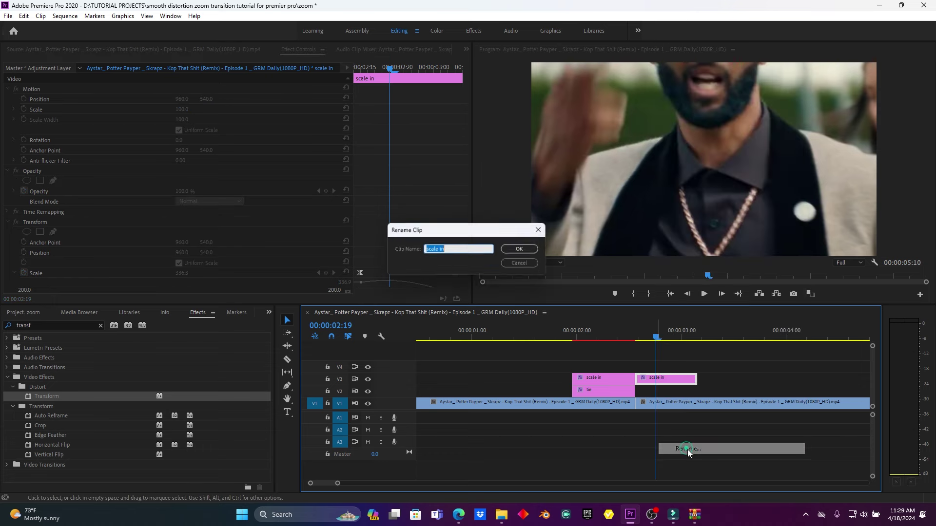
click(461, 249)
key(BackSpace)
key(BackSpace)
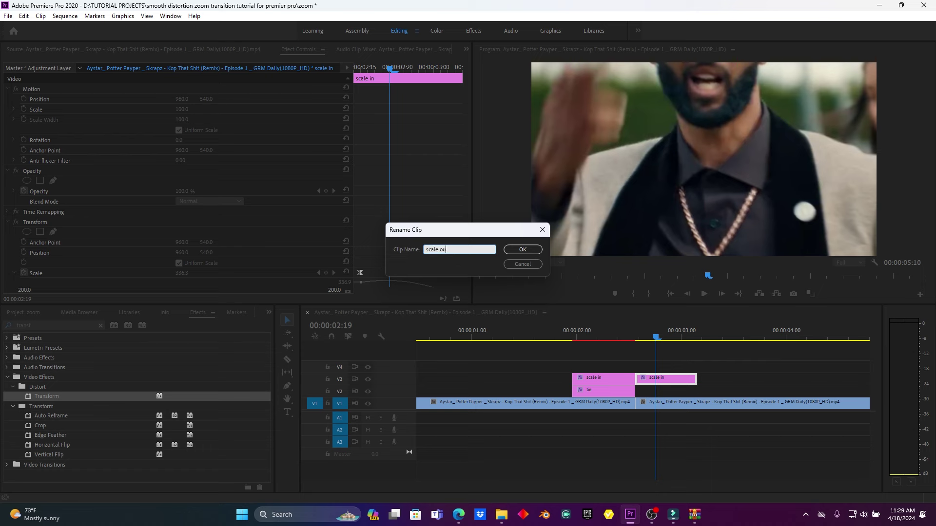
click(523, 251)
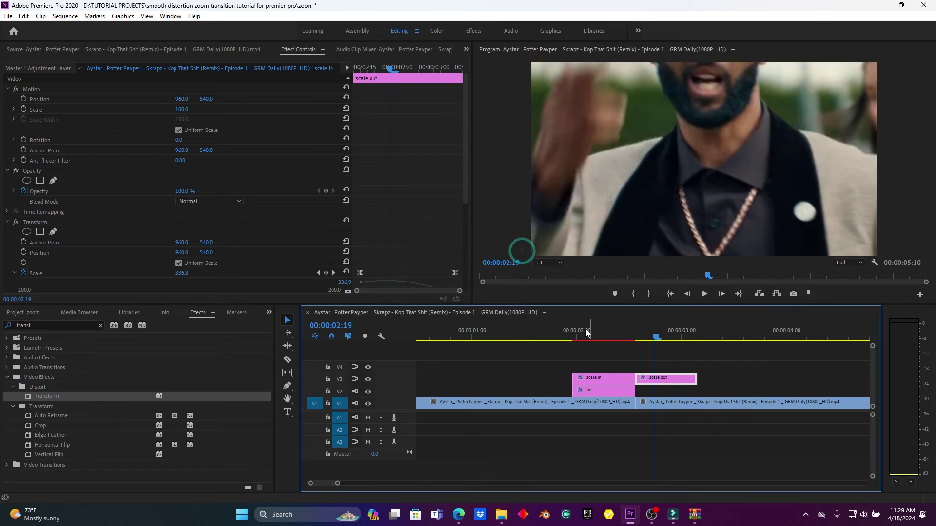
Step: Pull the first Scale keyframe's Bezier handle on the scale out layer steeply downward and slightly lengthen the last keyframe's handle
drag(466, 190, 465, 244)
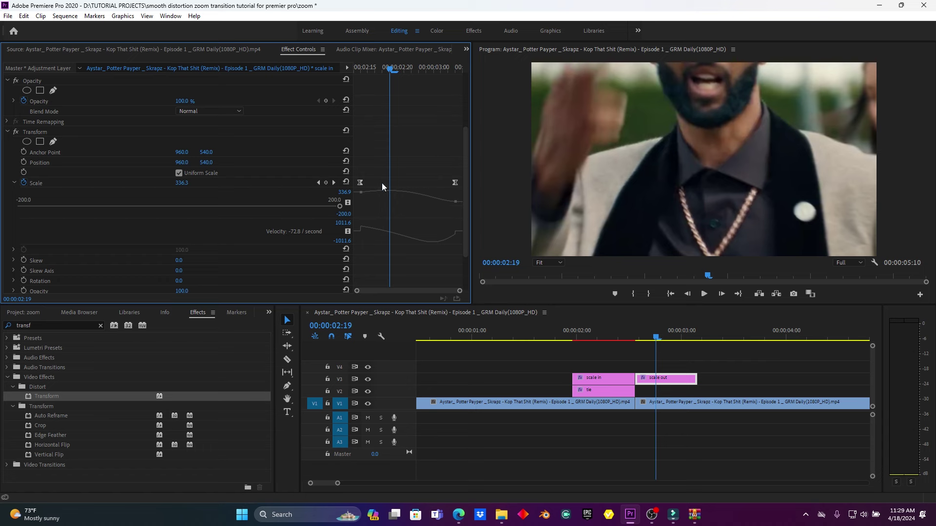
drag(344, 156, 458, 206)
drag(388, 191, 361, 205)
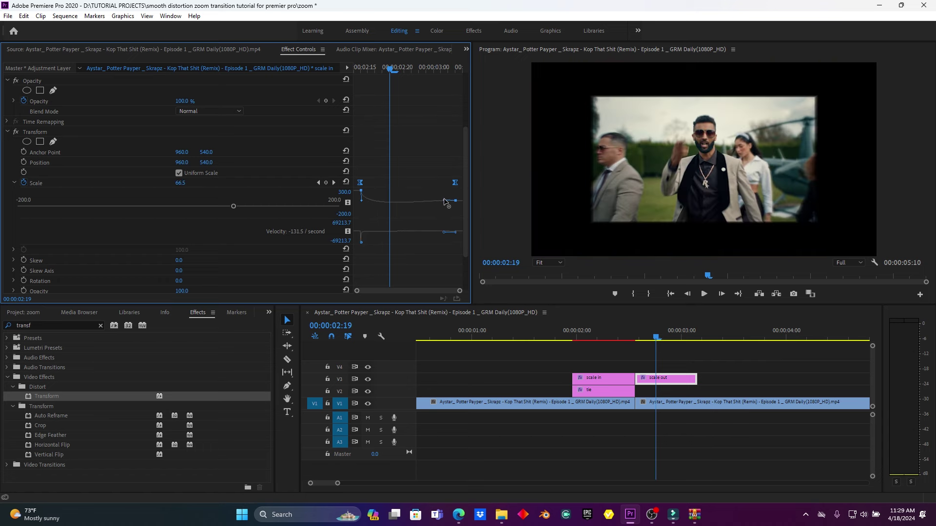
drag(445, 202, 442, 202)
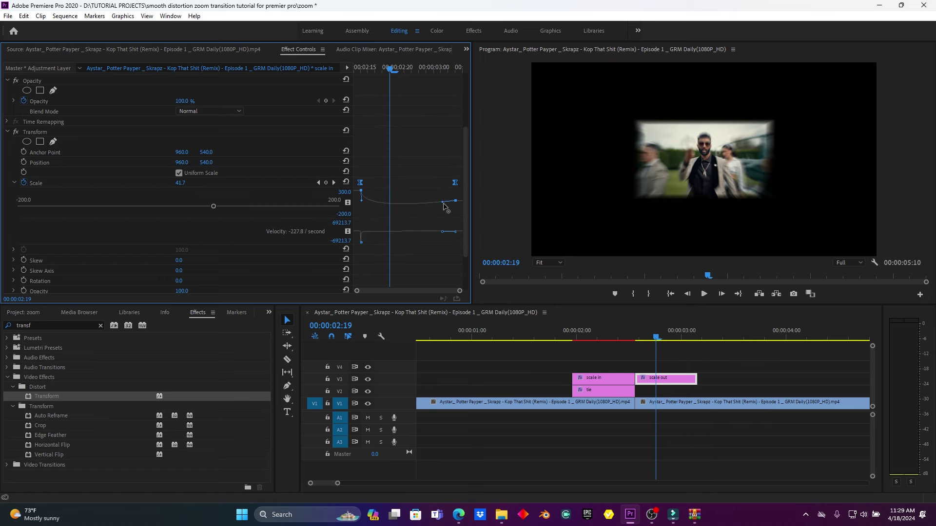
Step: Play through the transition several times to review the scale out motion
click(555, 329)
key(space)
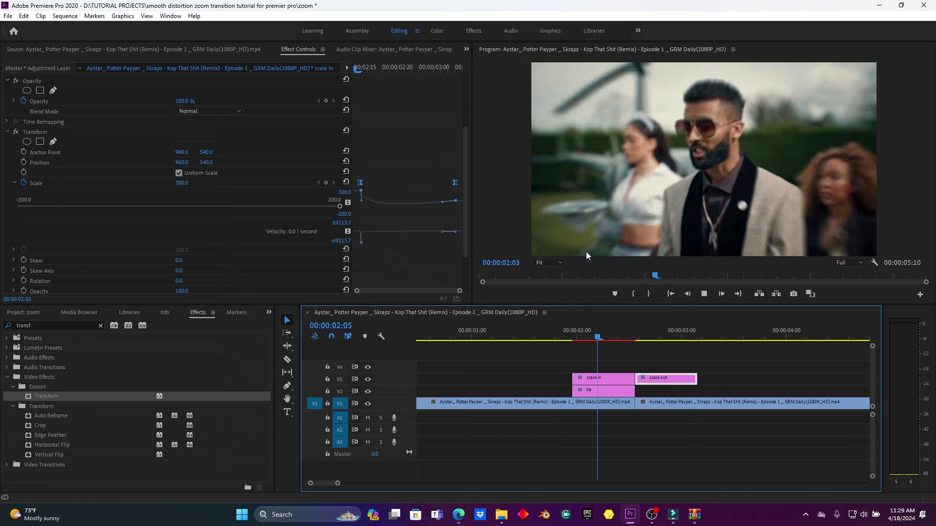
key(space)
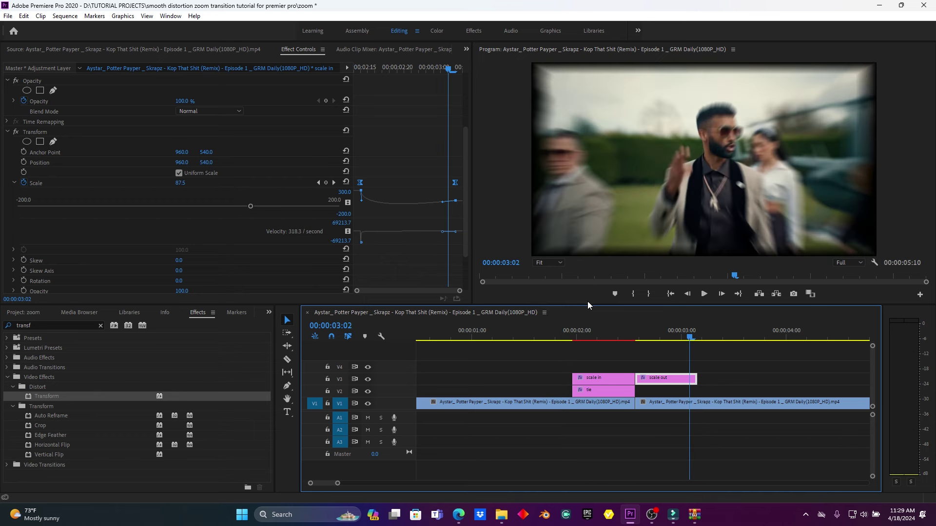
click(554, 330)
key(space)
key(space)
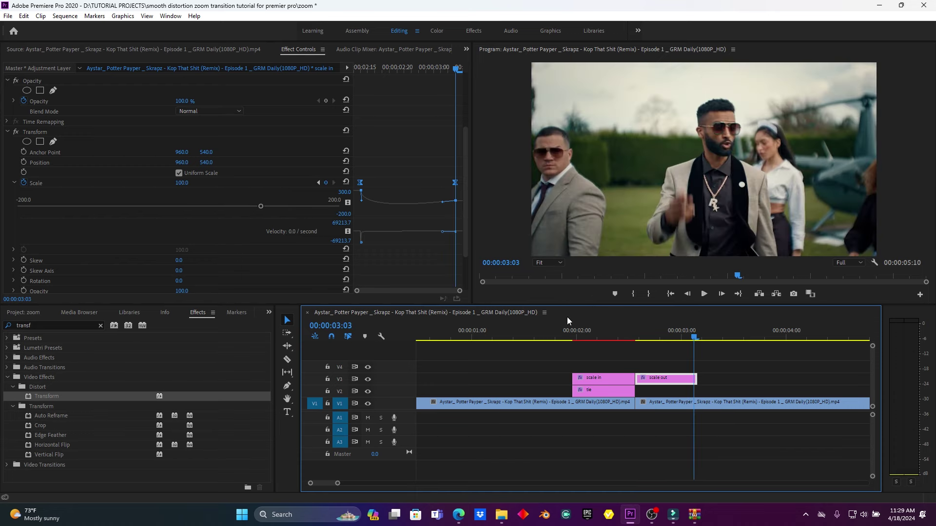
key(space)
click(568, 325)
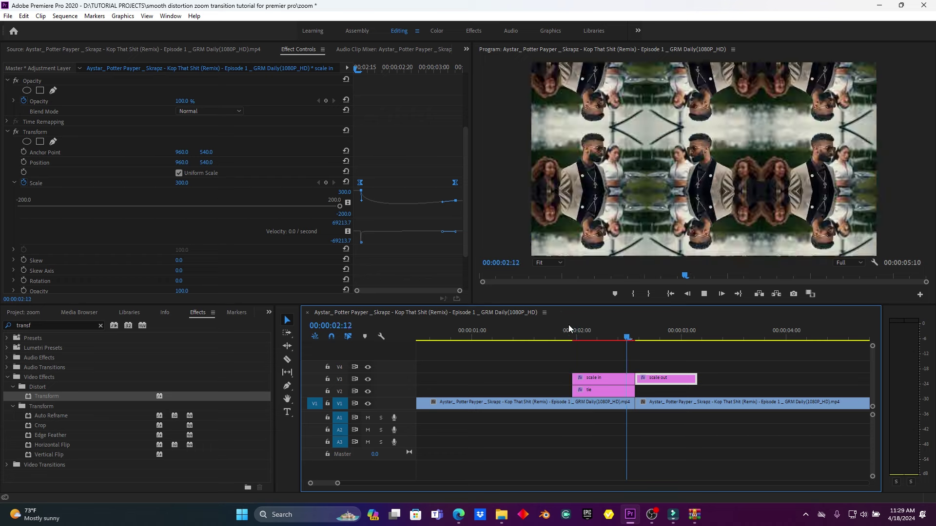
key(space)
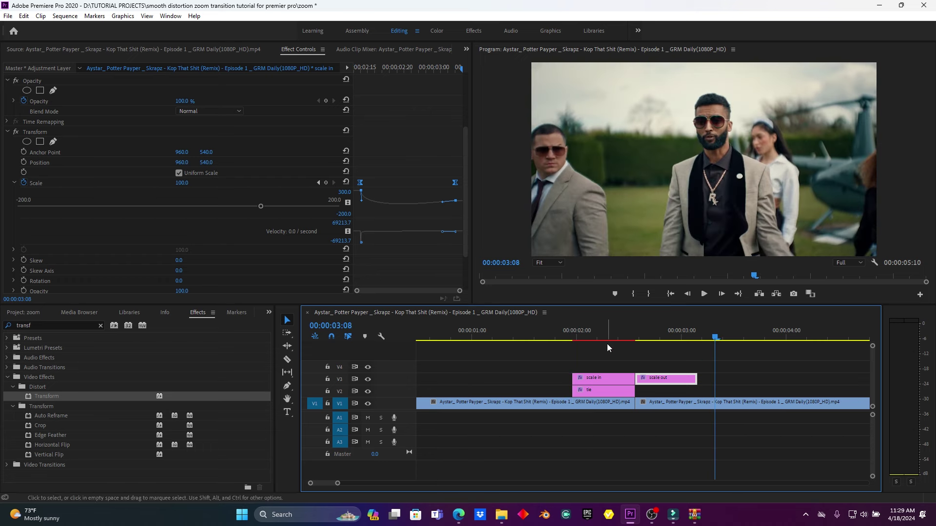
Step: At 00:00:02:17, soften the scale out curve by moving the first keyframe's Bezier handle toward the second keyframe, and replay the transition
drag(636, 336, 653, 336)
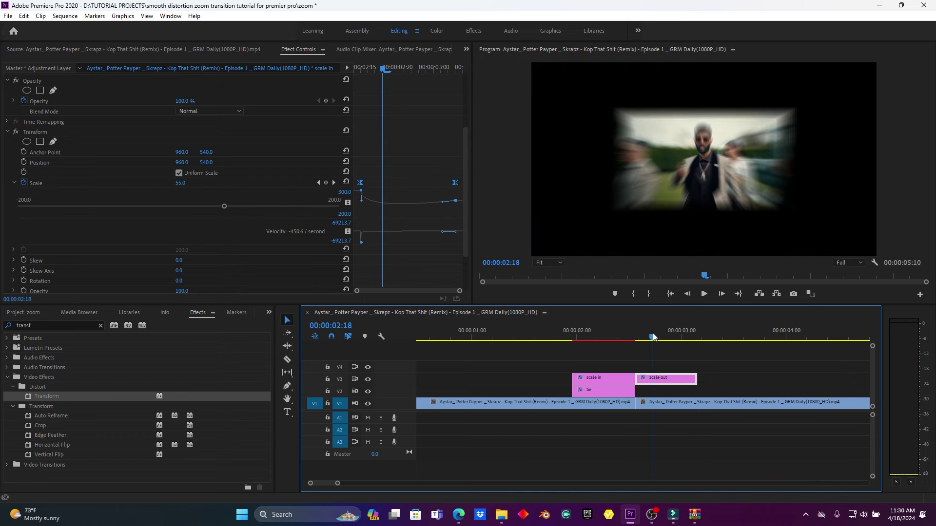
drag(654, 337, 649, 337)
drag(361, 197, 373, 202)
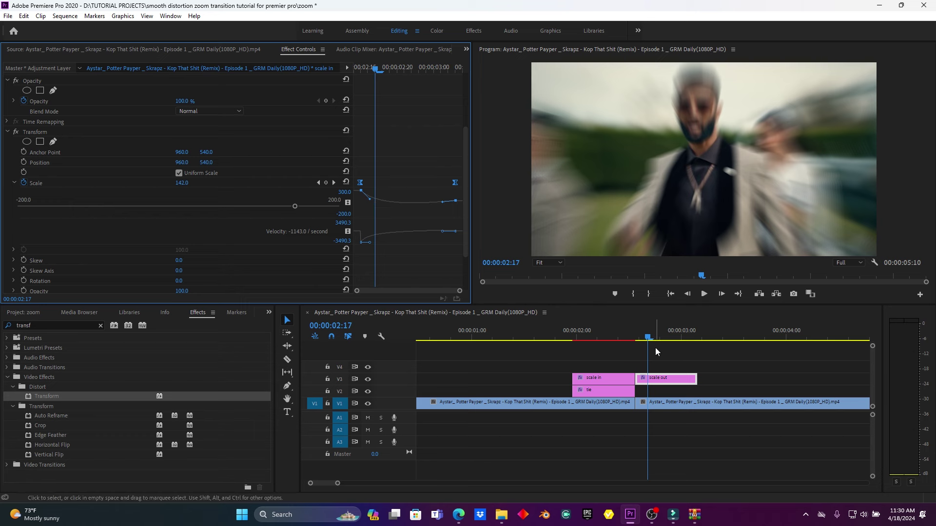
click(624, 339)
key(space)
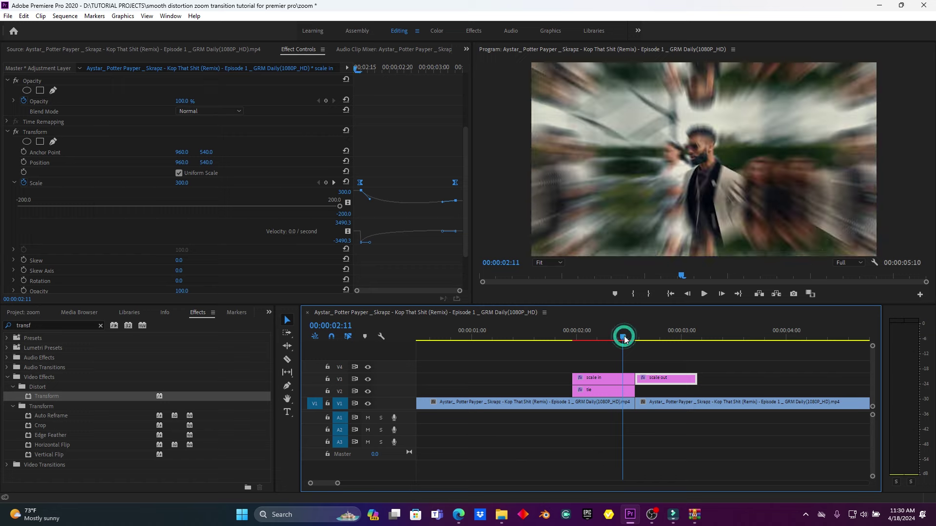
key(space)
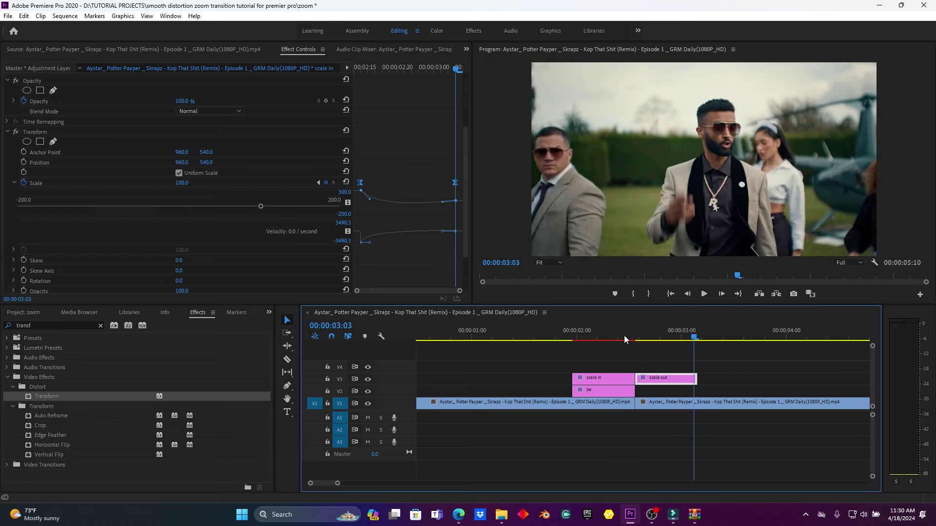
Step: Raise the first Scale keyframe's handle at 00:00:02:19 to fill the frame, and level the last keyframe's handle at 00:00:03:00
drag(624, 340, 657, 337)
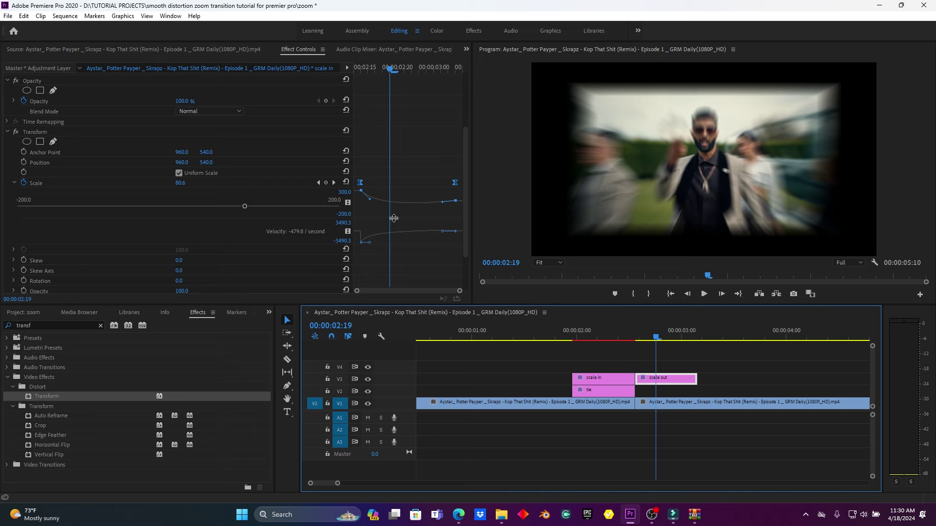
drag(370, 200, 371, 199)
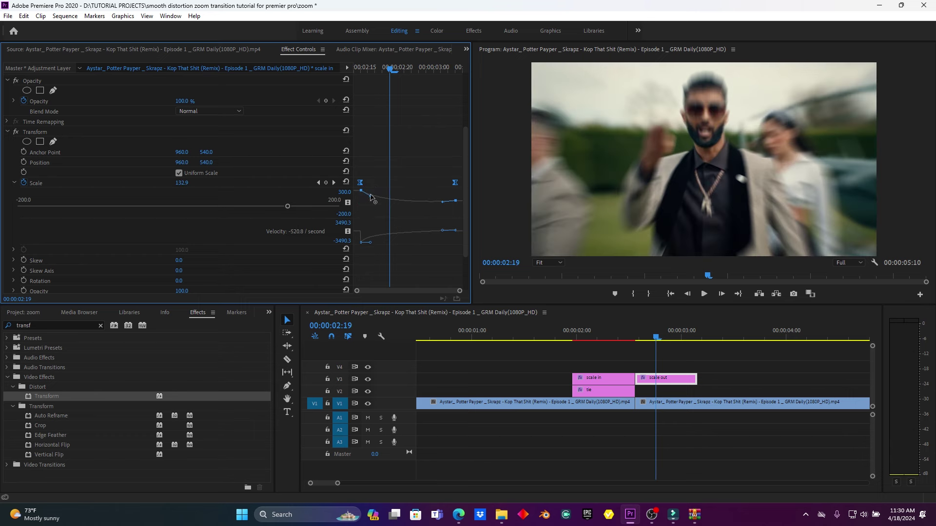
drag(434, 69, 458, 76)
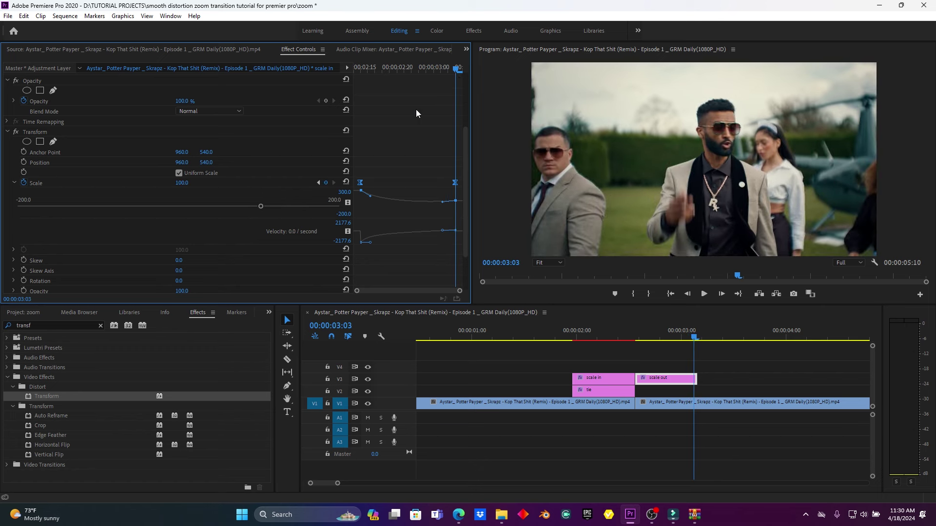
click(434, 68)
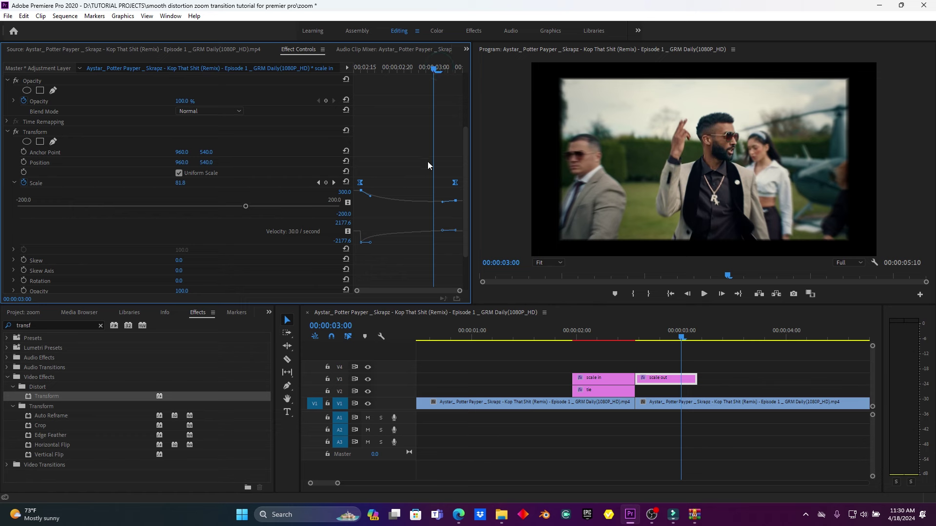
drag(442, 201, 442, 200)
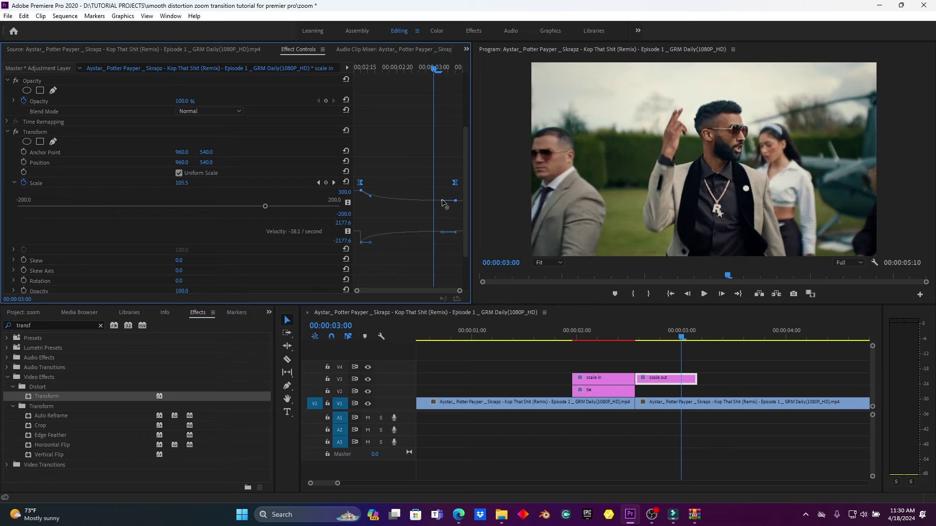
Step: Replay the adjusted transition and scrub through the end of the scale in layer to check the cut
click(627, 330)
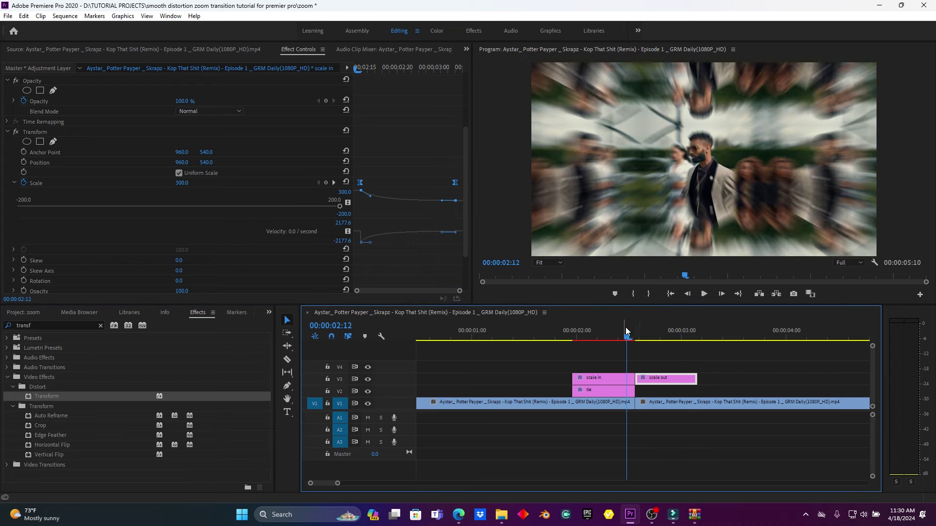
key(space)
key(space)
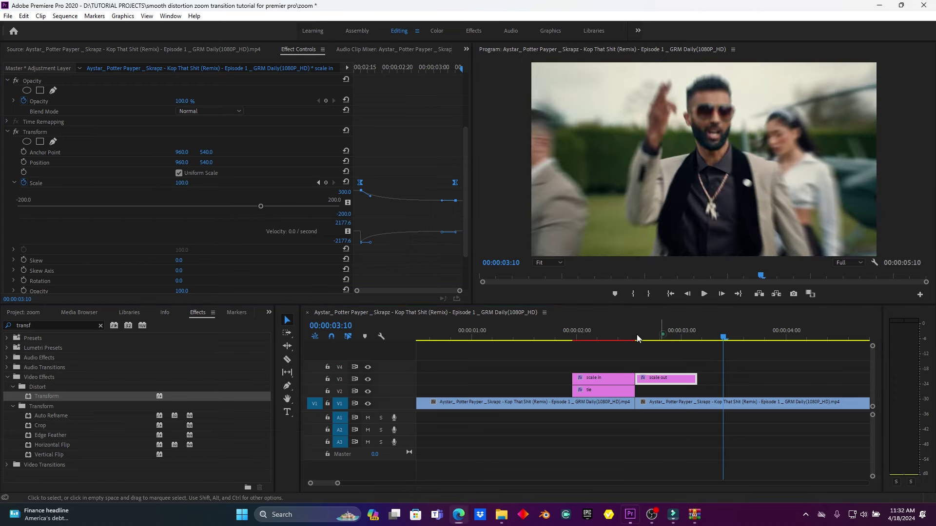
drag(663, 334, 548, 335)
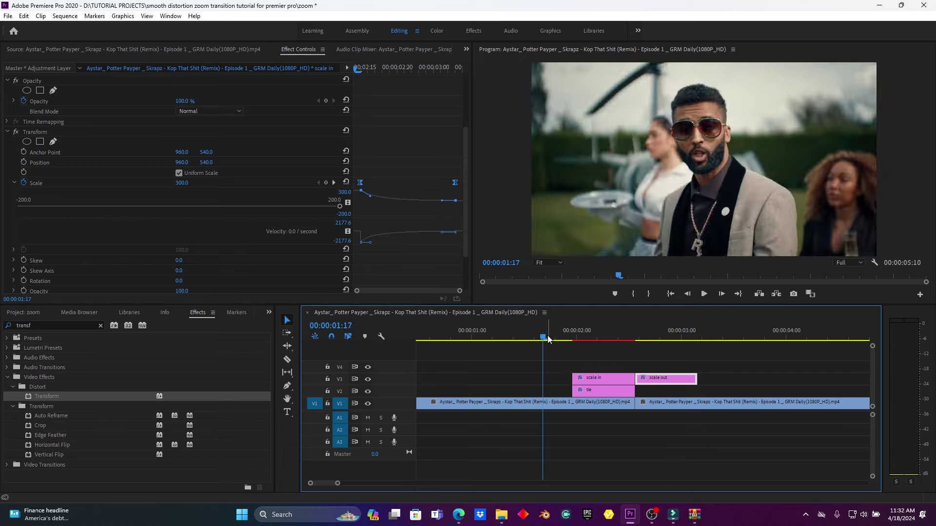
key(space)
drag(553, 341, 633, 344)
drag(626, 345, 623, 344)
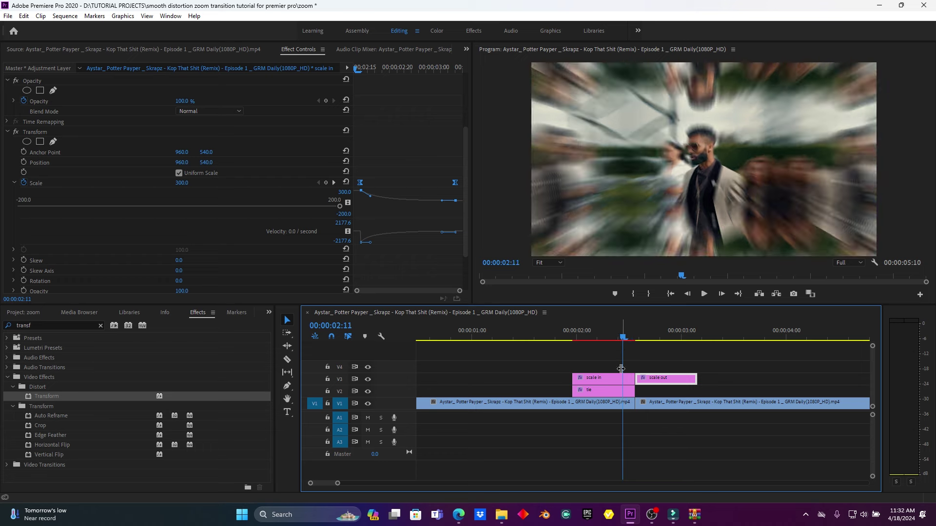
Step: Undo the shift of both scale in Scale keyframes and move only the last one to one frame past 00:00:02:13
click(618, 378)
drag(465, 195, 466, 223)
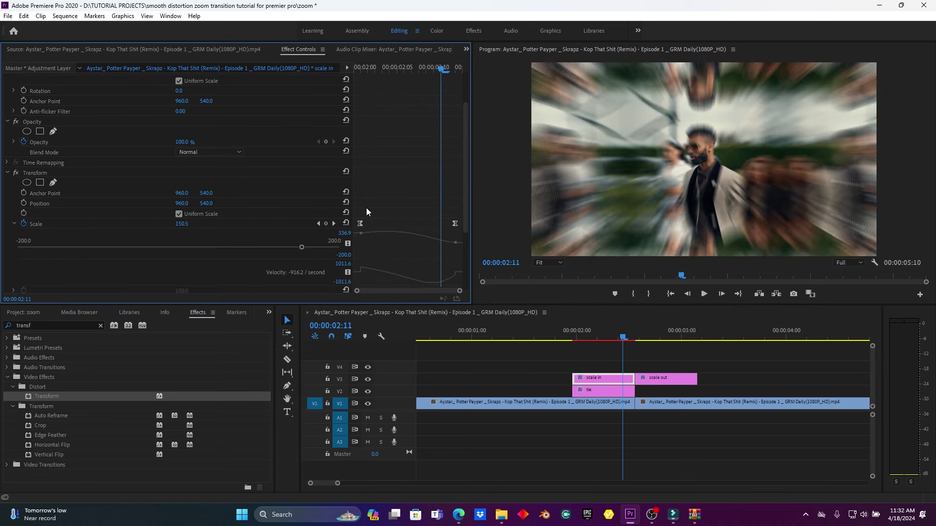
drag(355, 208, 470, 267)
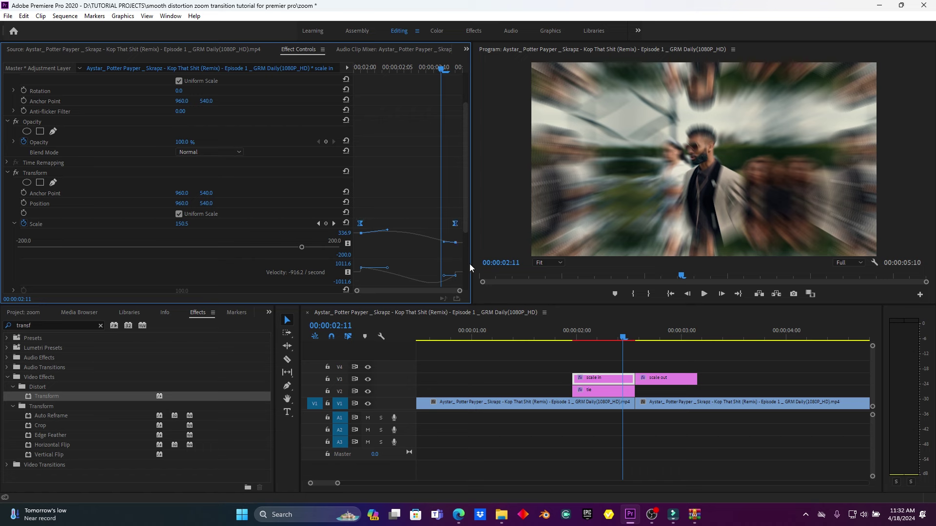
click(631, 340)
mouse_move(631, 341)
mouse_down()
mouse_move(622, 342)
mouse_move(631, 346)
mouse_up()
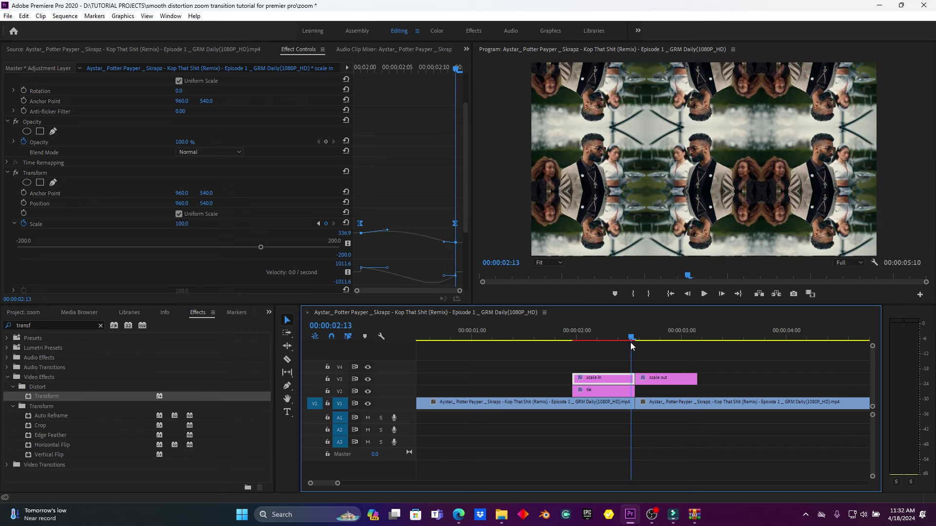
drag(455, 243, 465, 225)
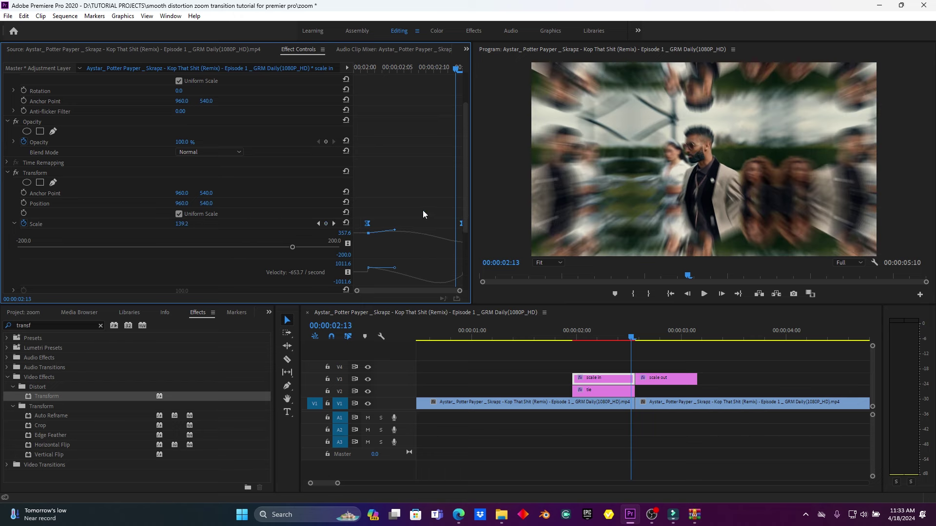
key(ctrl+z)
drag(440, 216, 463, 227)
Step: Play the transition and scrub to 00:00:02:13 to check the scale in motion at the cut
click(560, 332)
key(space)
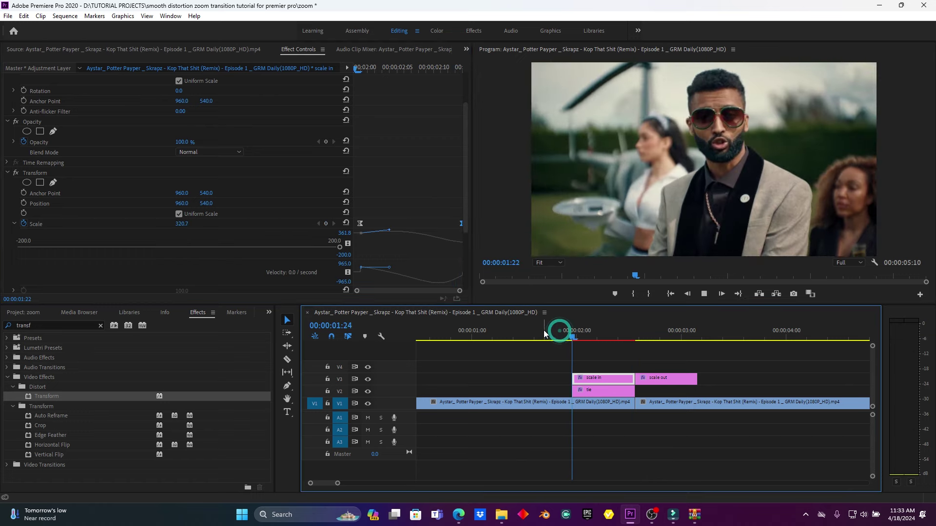
key(space)
click(560, 336)
drag(565, 337, 635, 341)
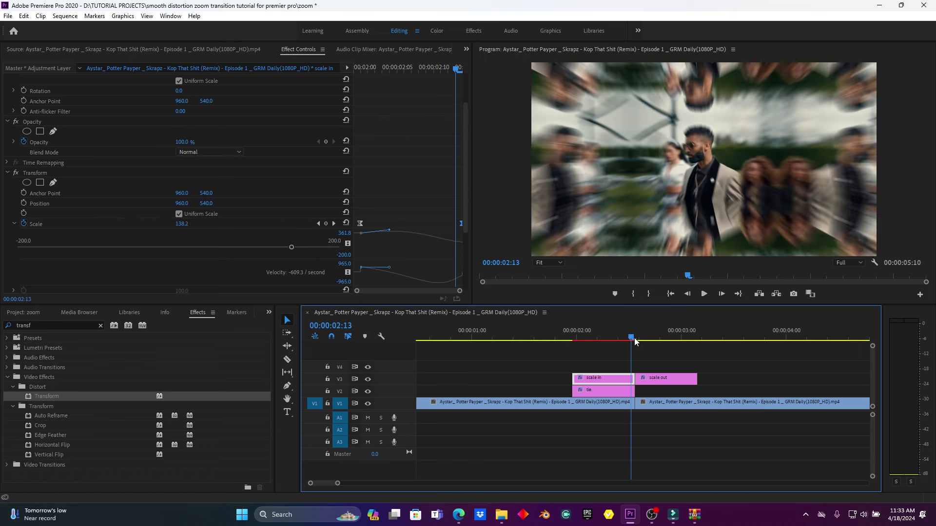
Step: Create a new 1920 x 1080, 25 fps adjustment layer and place it on V4 from the start of the scale in layer
click(39, 313)
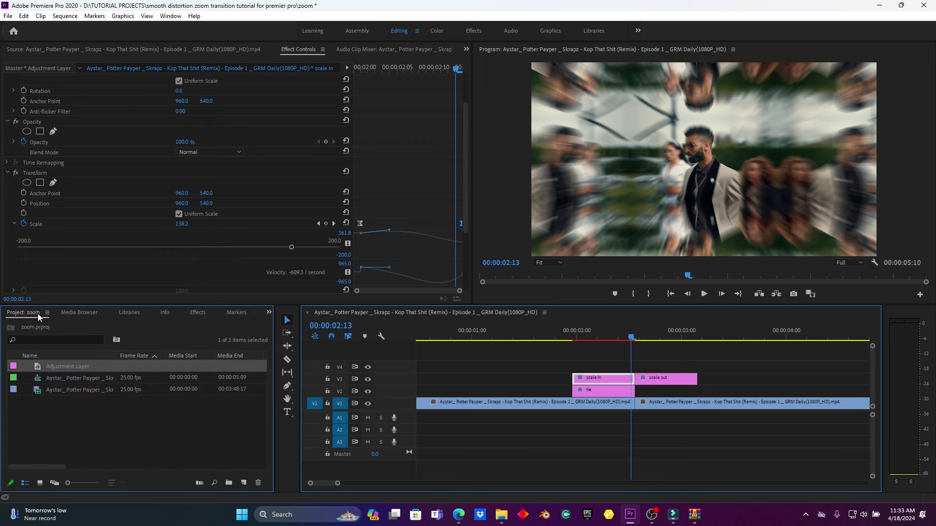
click(244, 482)
click(263, 369)
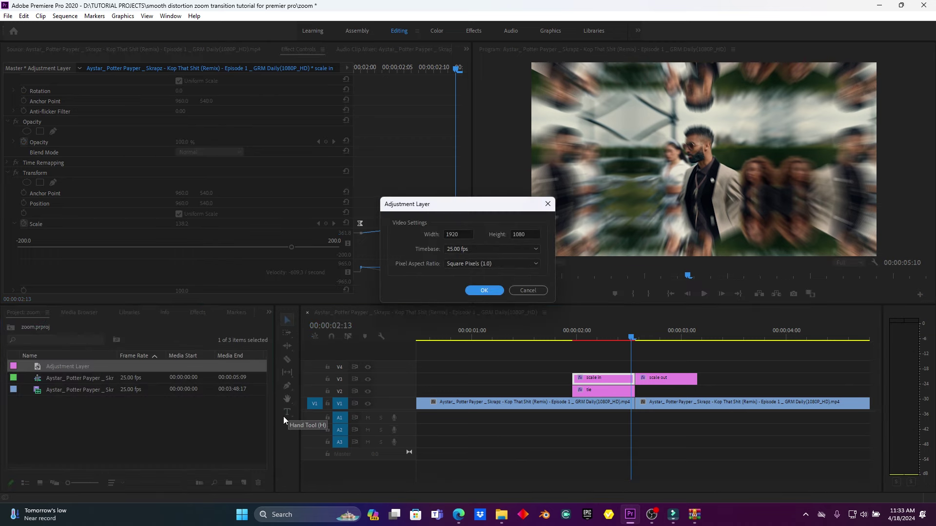
click(490, 292)
drag(30, 384, 571, 374)
Step: Cut the V4 adjustment layer at the end of the scale out layer and delete the excess part
key(c)
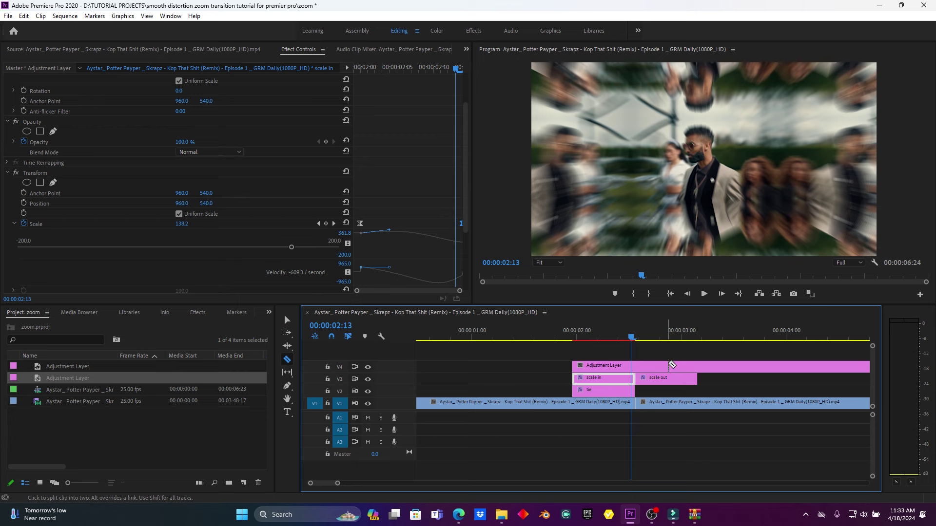
click(698, 365)
key(v)
click(724, 367)
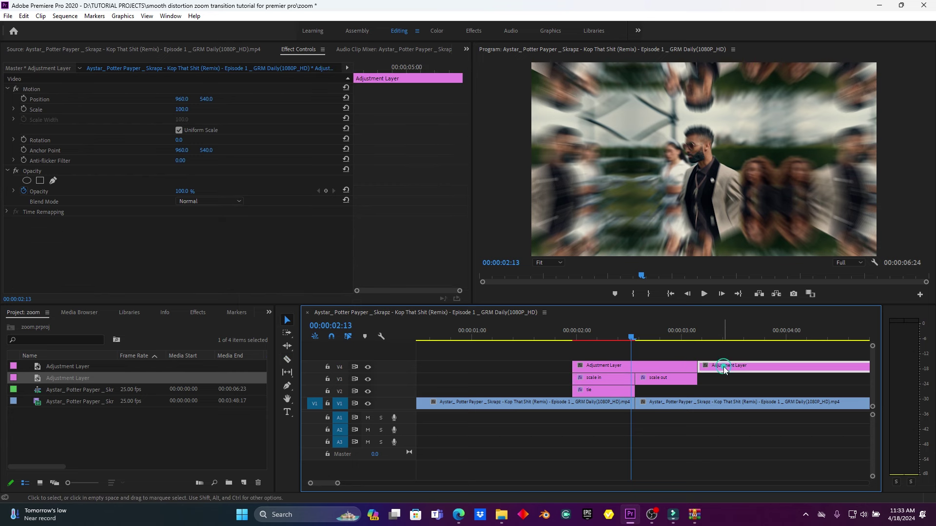
key(Delete)
Step: Select the trimmed V4 adjustment layer and search the effects for "lens distort"
click(662, 363)
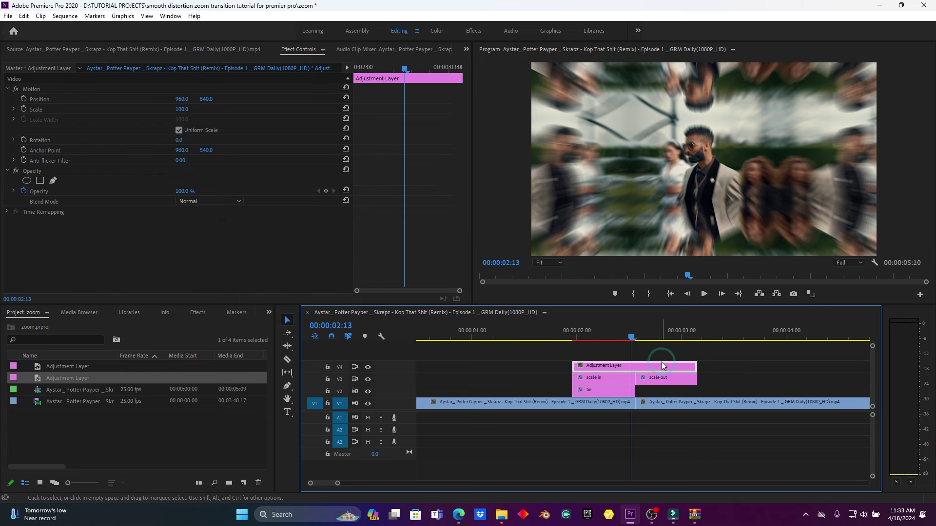
click(198, 312)
click(31, 325)
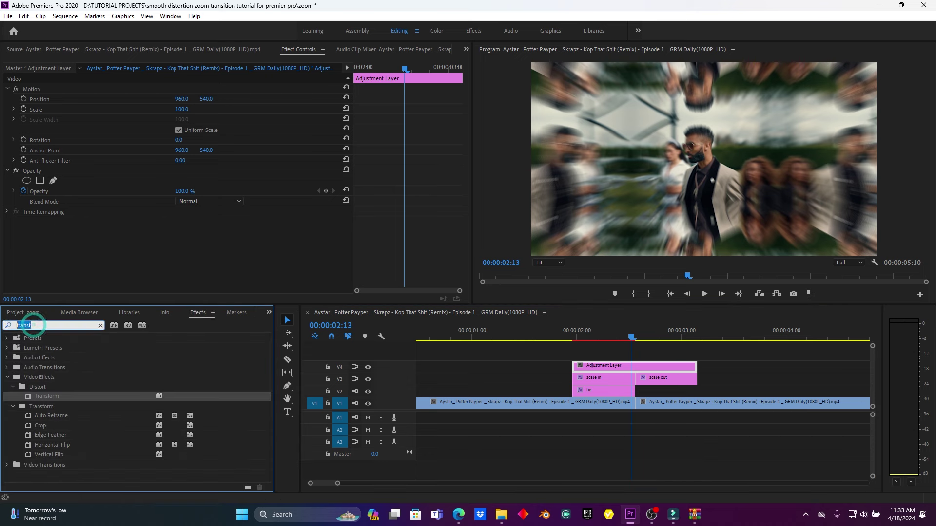
key(BackSpace)
text(lens dis)
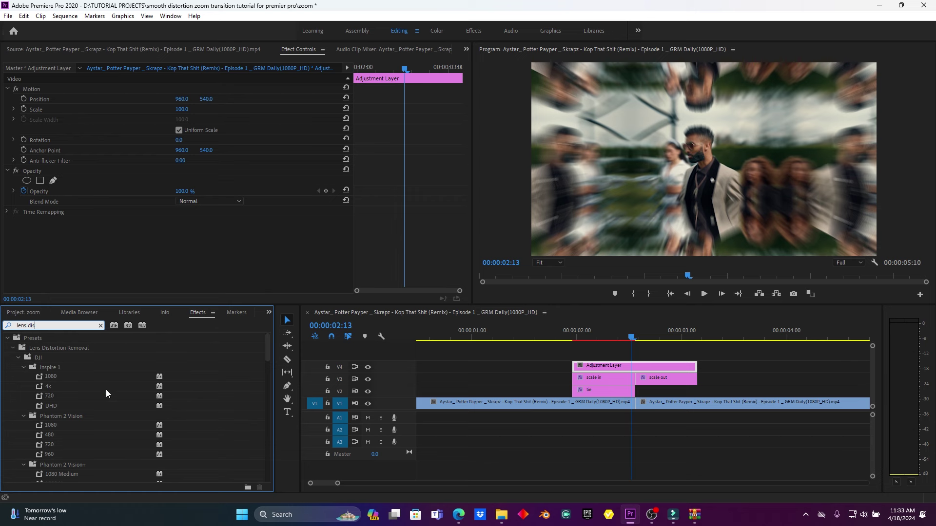
scroll(104, 390, down, 10)
scroll(104, 392, down, 3)
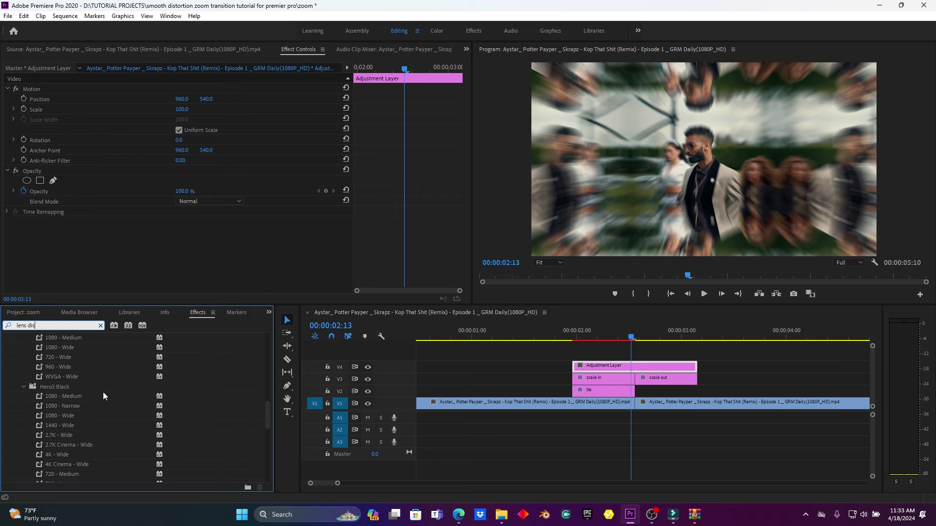
text(tr)
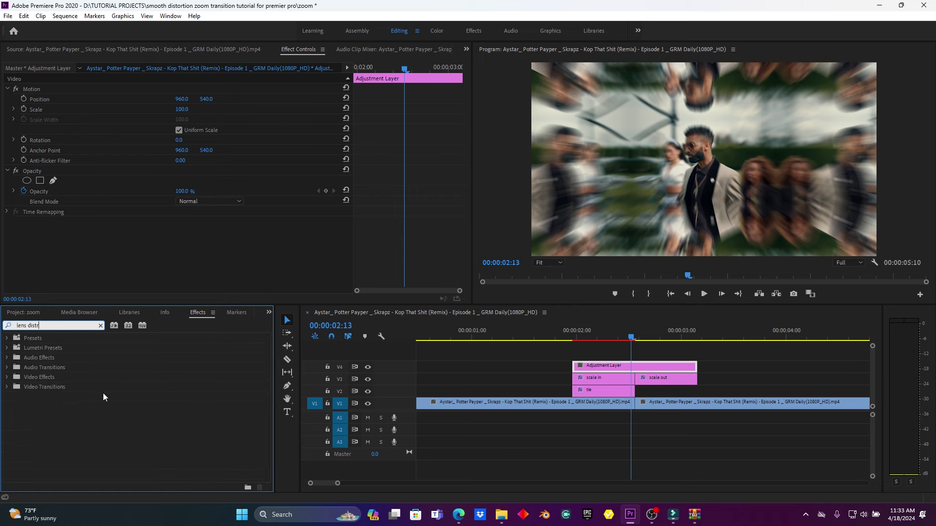
key(BackSpace)
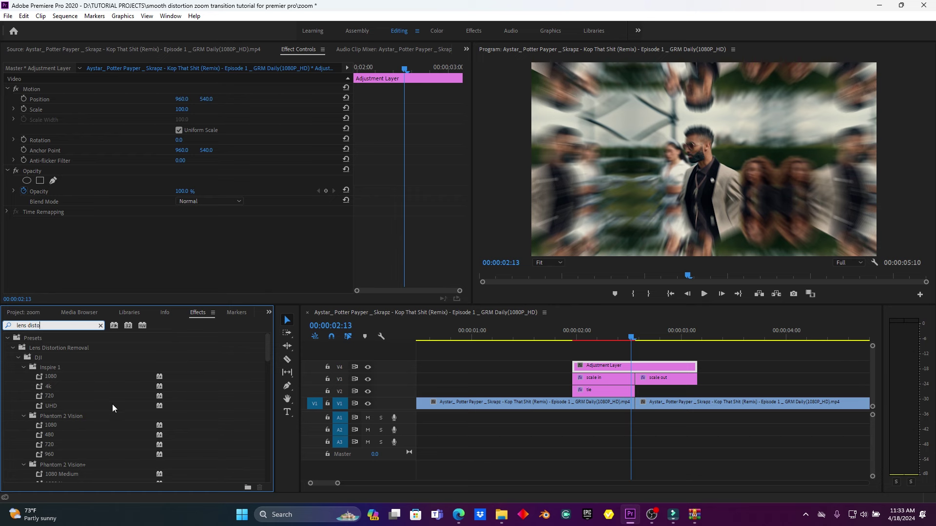
text(ot)
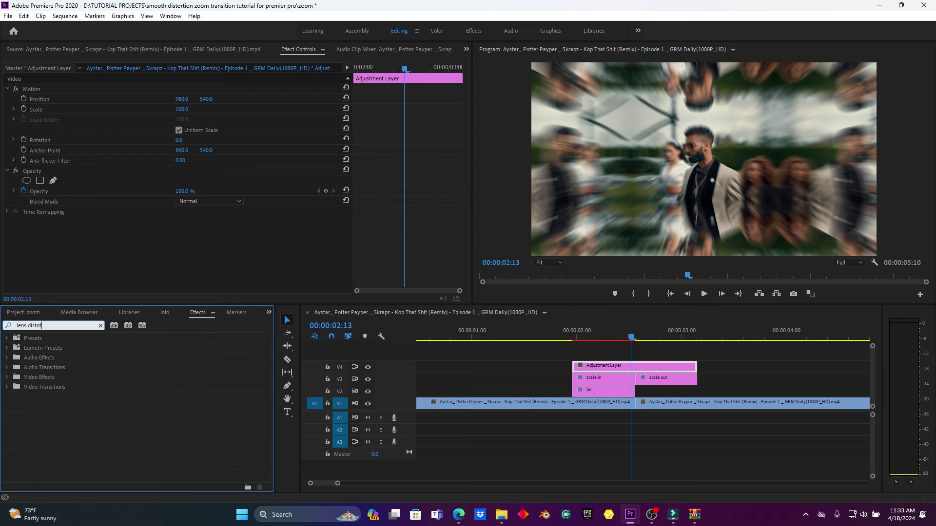
key(BackSpace)
text(rt)
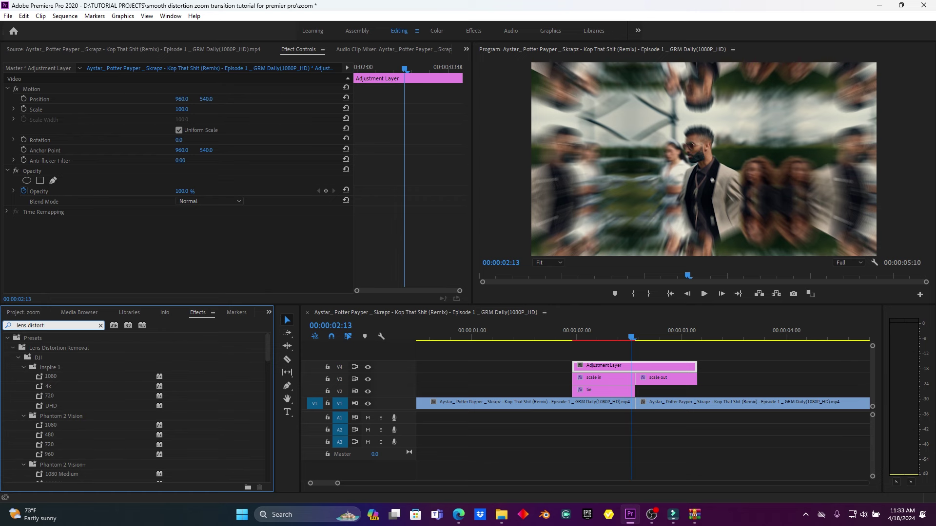
Step: Search the effects for "distort" and apply the Lens Distortion video effect to the V4 adjustment layer
key(ctrl+a)
text(distort)
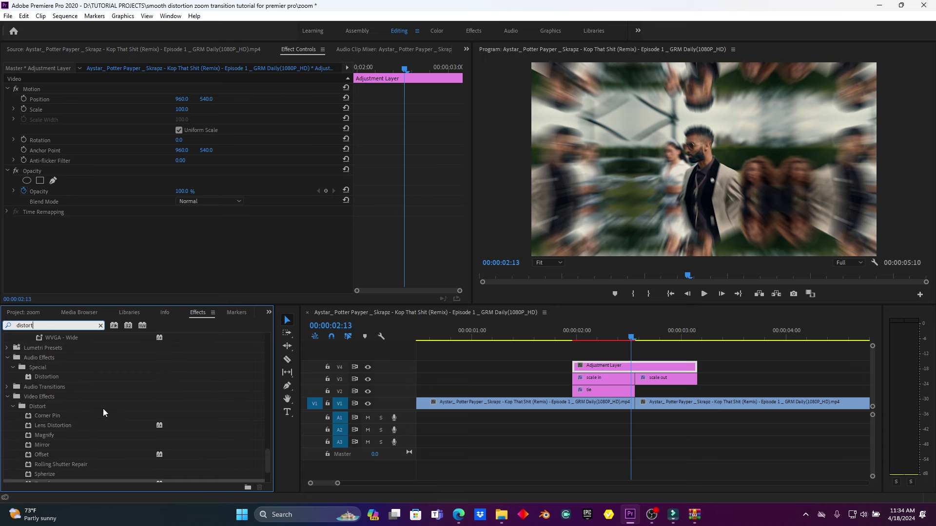
drag(45, 423, 573, 344)
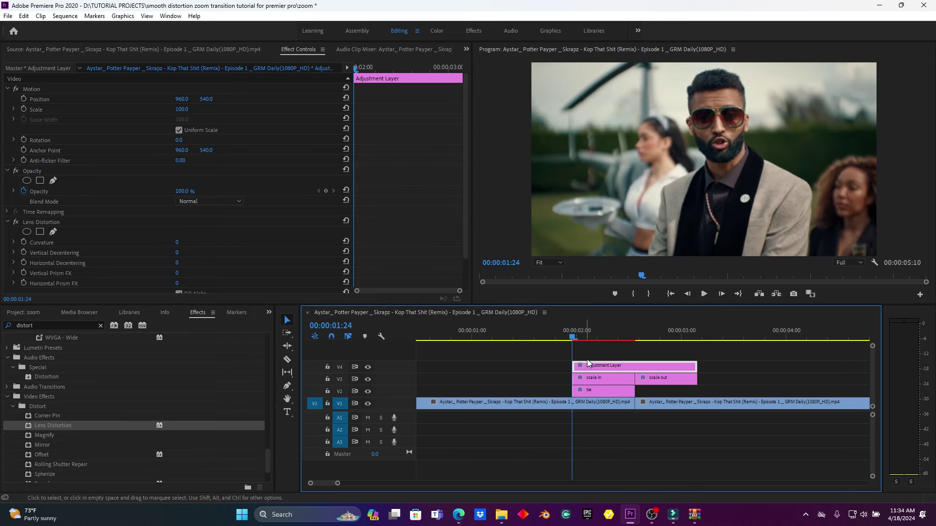
Step: Keyframe the Lens Distortion Curvature at 0 at 00:00:01:24, -50 at the cut between the clips and 0 at 00:00:03:03
click(23, 242)
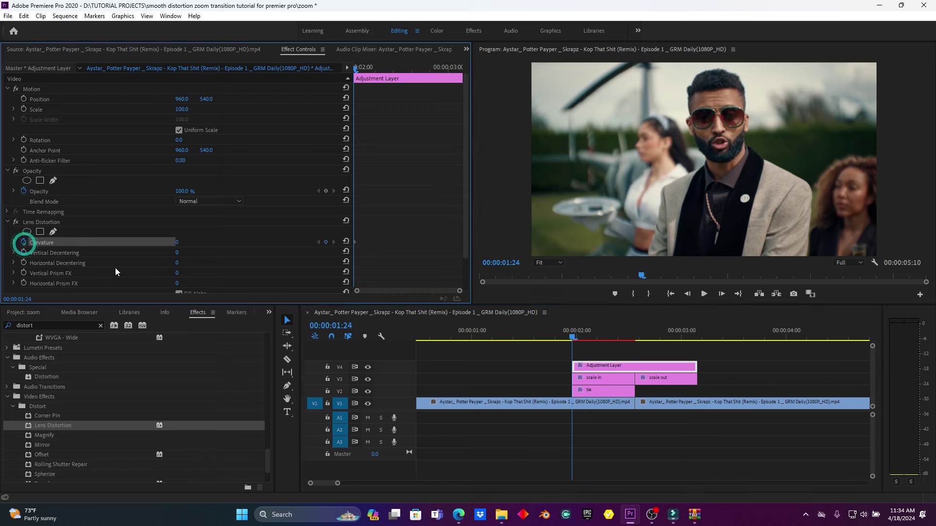
drag(572, 331, 637, 341)
drag(177, 244, 152, 245)
drag(637, 341, 692, 338)
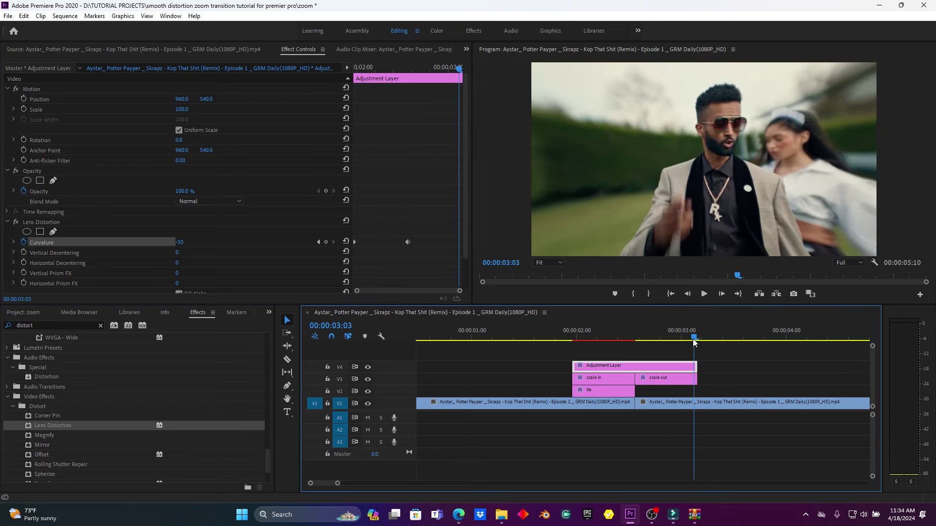
click(345, 241)
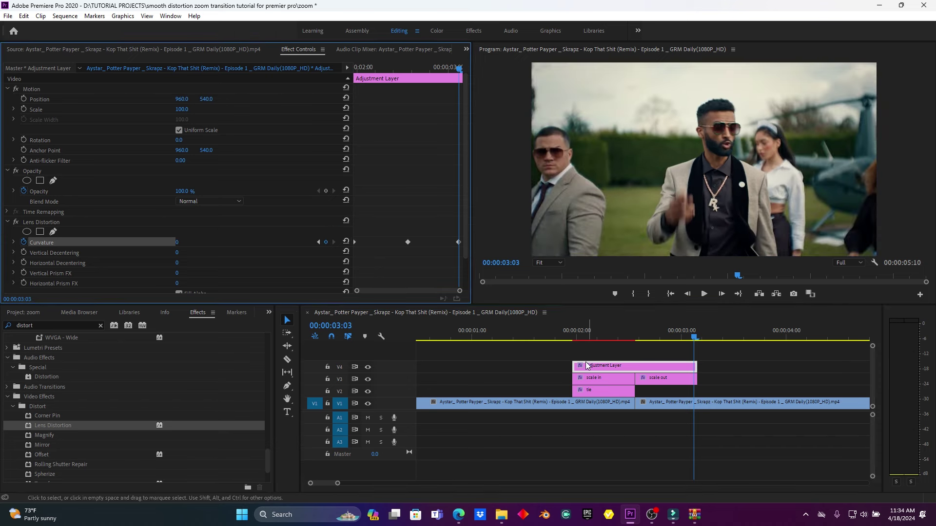
Step: Play the transition from shortly before the adjustment layers to check the lens distortion
click(543, 335)
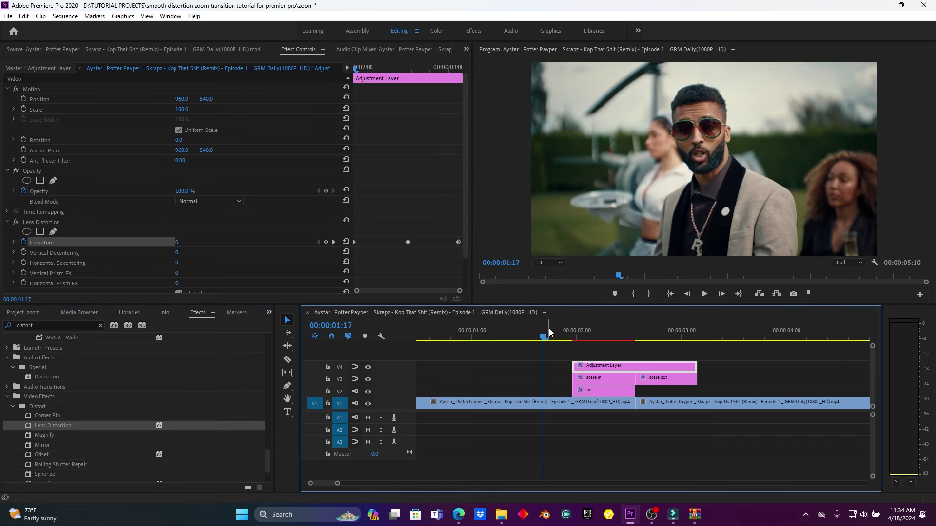
mouse_move(549, 328)
mouse_down()
mouse_move(564, 328)
mouse_move(549, 338)
mouse_up()
key(space)
key(space)
Step: Select all three Curvature keyframes and smooth them with Bezier interpolation
click(354, 235)
drag(354, 236, 464, 268)
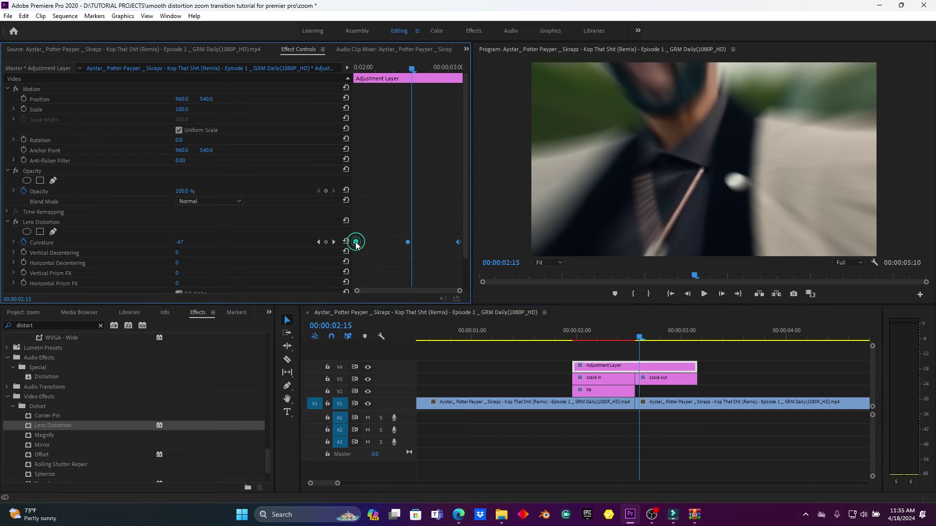
right_click(408, 244)
click(465, 359)
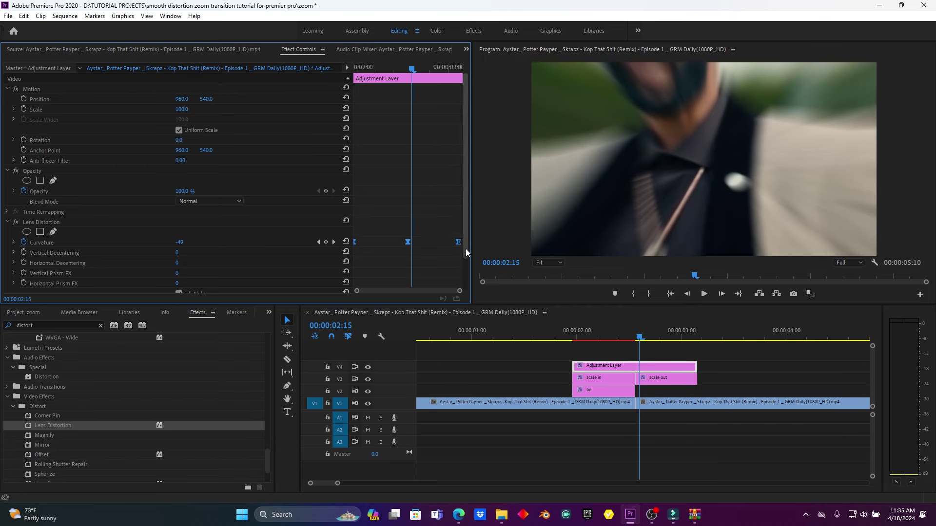
Step: Replay the whole transition from just before the V4 adjustment layer to check the smoothed Curvature animation
drag(466, 248, 466, 264)
click(565, 338)
key(space)
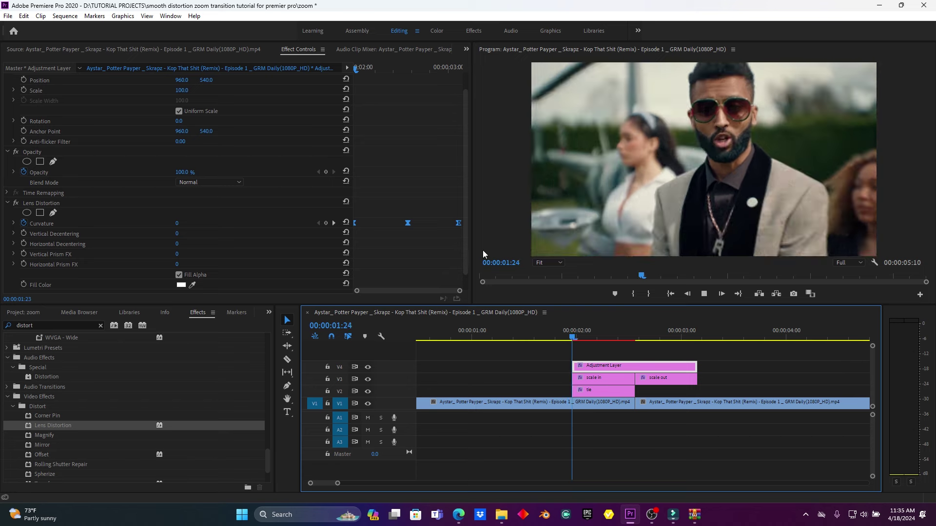
key(space)
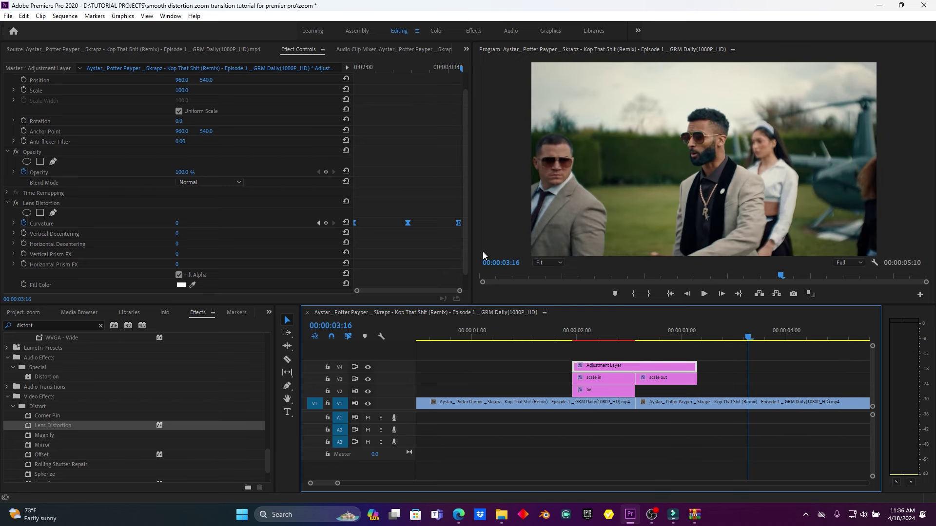